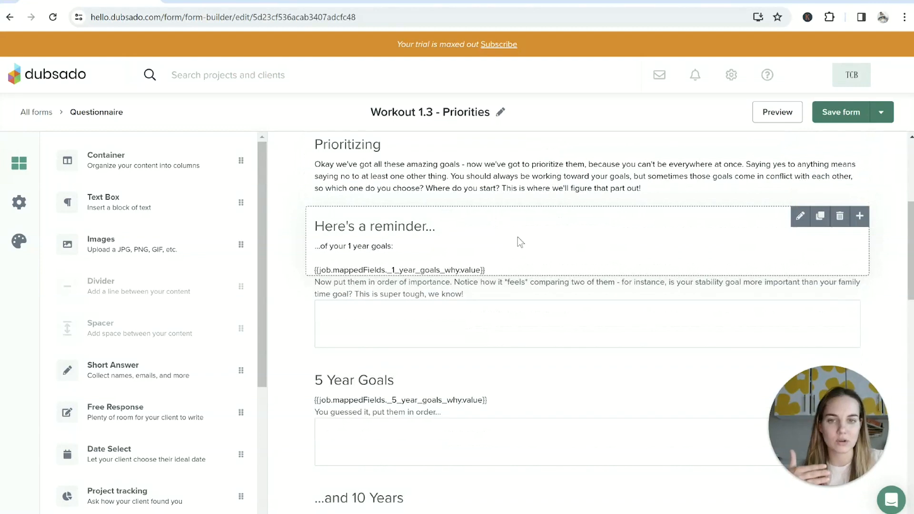
# Review the Workout 1.3 - Priorities questionnaire through to its closing image, including the mapped goal fields and response questions.
pyautogui.scroll(-1, 518, 236)
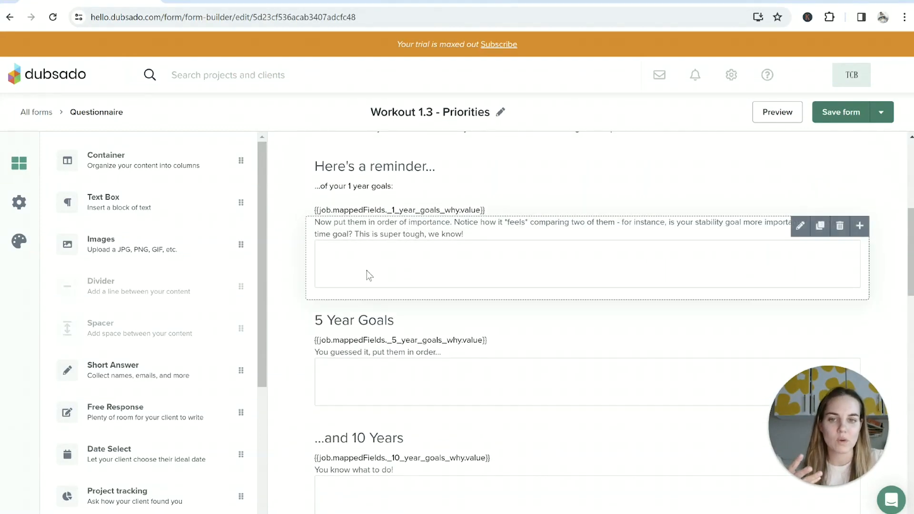
pyautogui.scroll(-5, 486, 285)
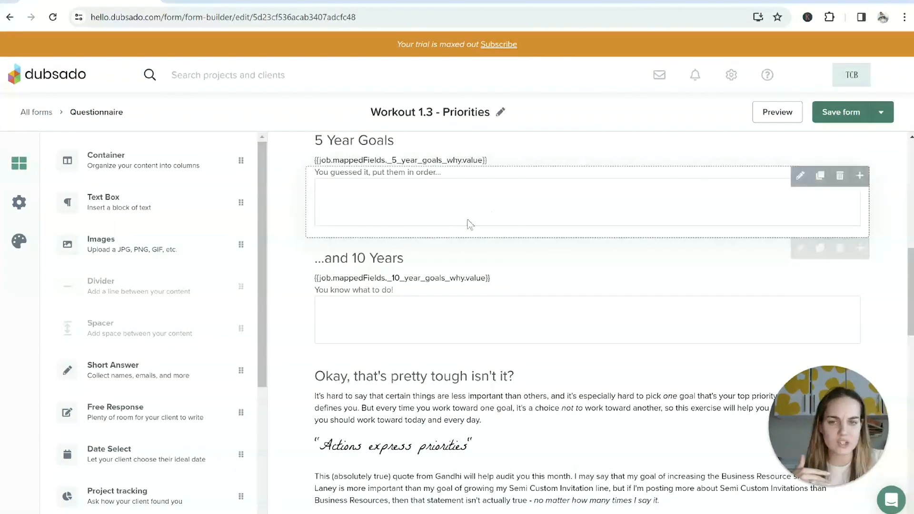
pyautogui.scroll(-1, 478, 252)
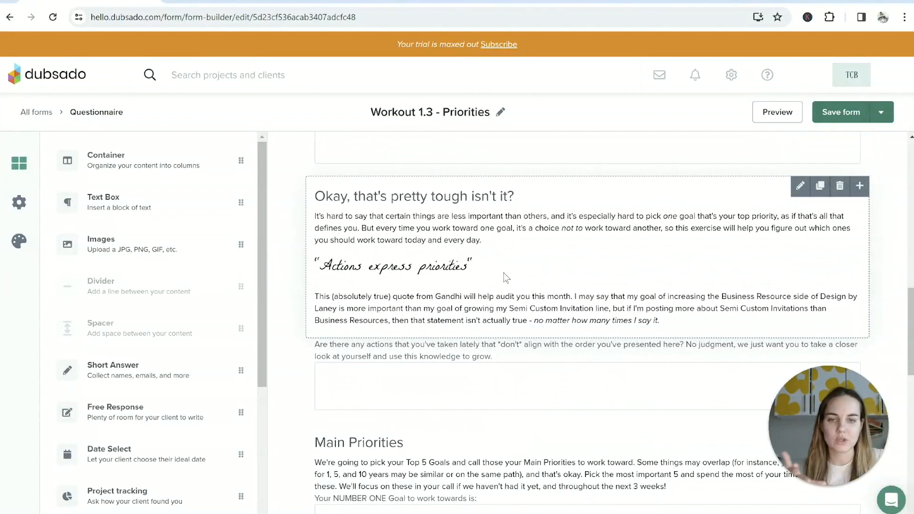
pyautogui.scroll(-4, 505, 276)
pyautogui.scroll(-2, 506, 277)
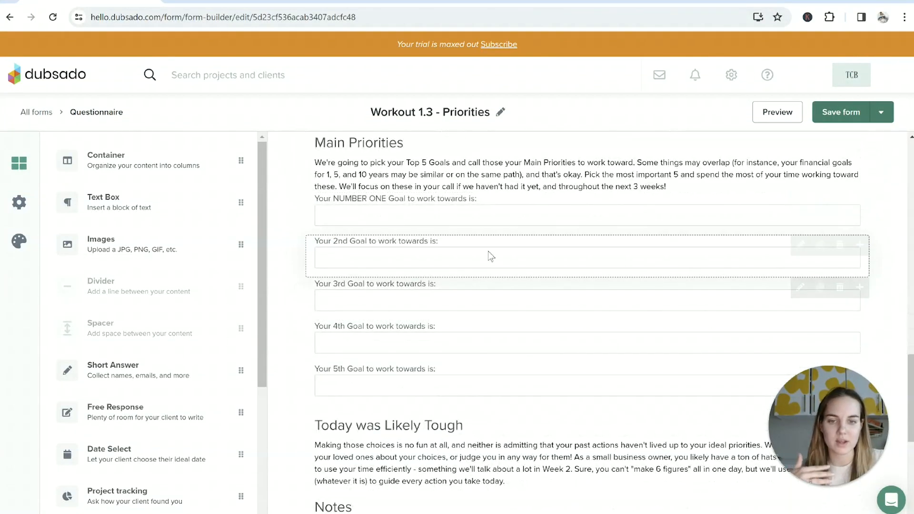
pyautogui.scroll(-4, 490, 266)
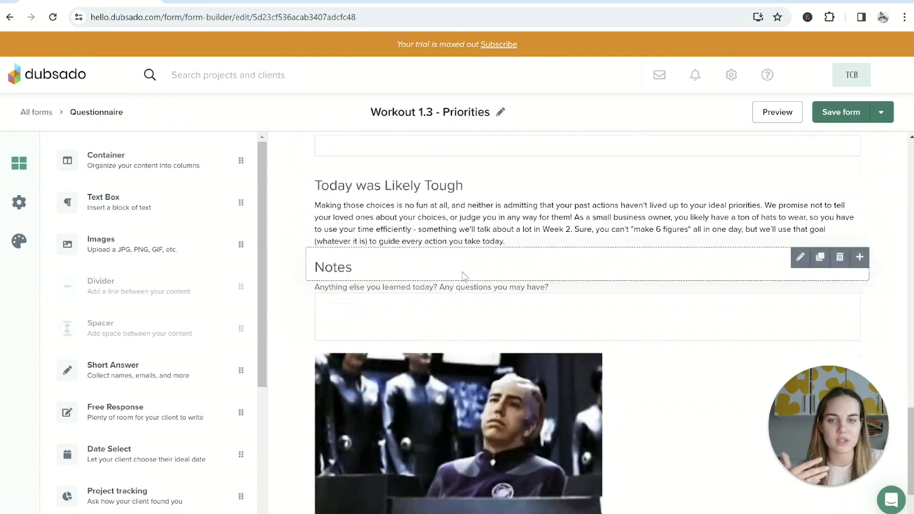
pyautogui.scroll(-2, 461, 270)
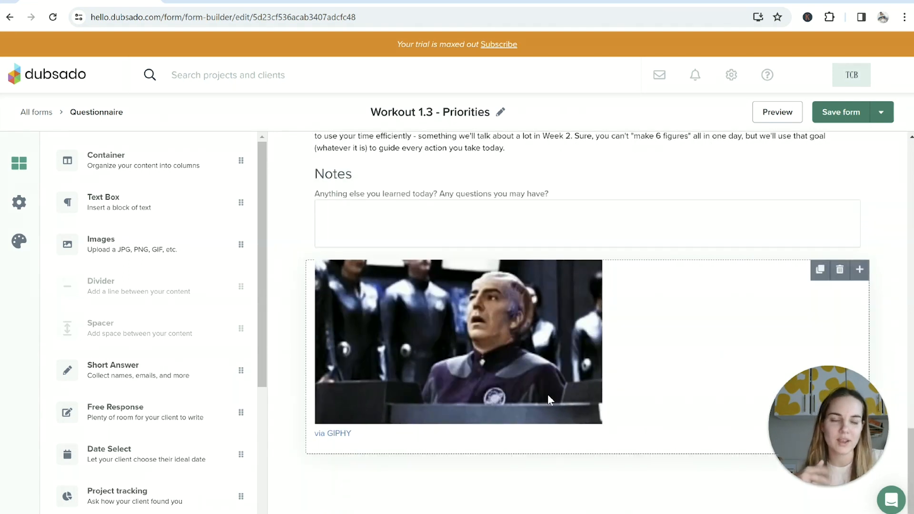
pyautogui.scroll(5, 565, 361)
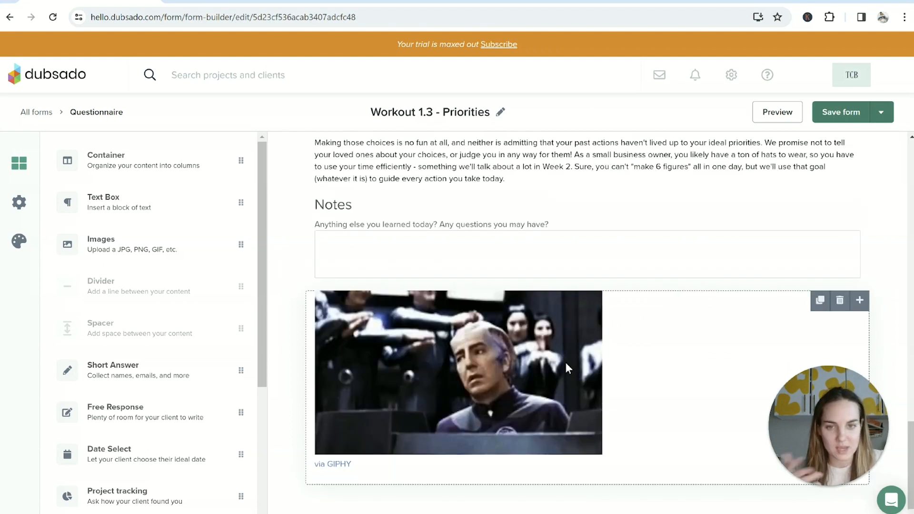
pyautogui.scroll(15, 566, 369)
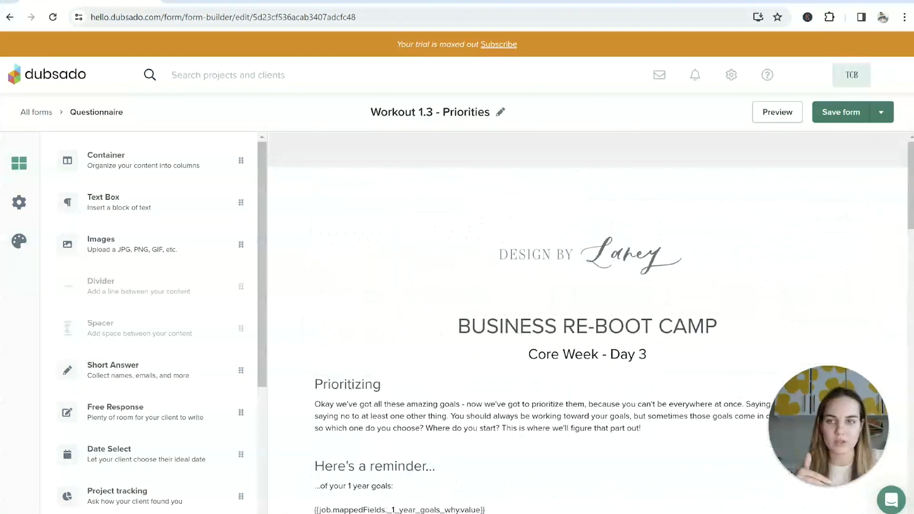
# Return to the forms list and open the Invitation Design Questionnaire.
pyautogui.click(10, 18)
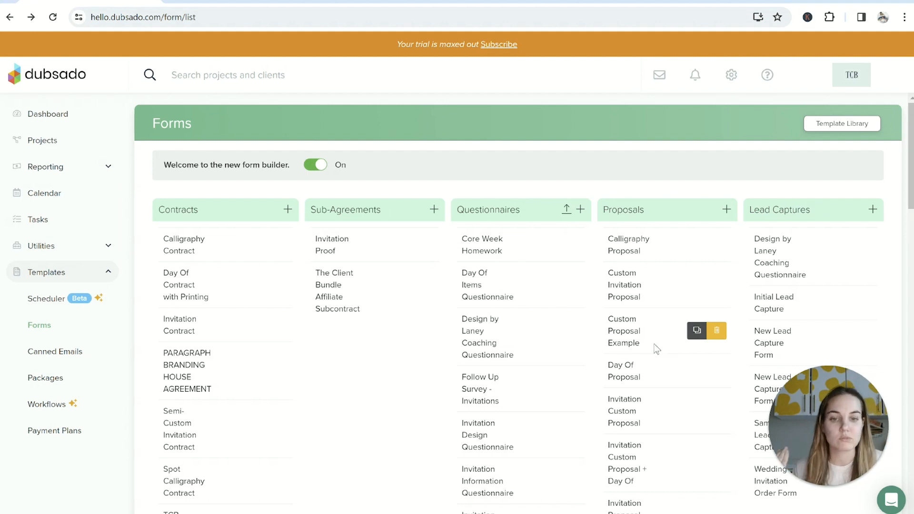
pyautogui.scroll(-4, 548, 343)
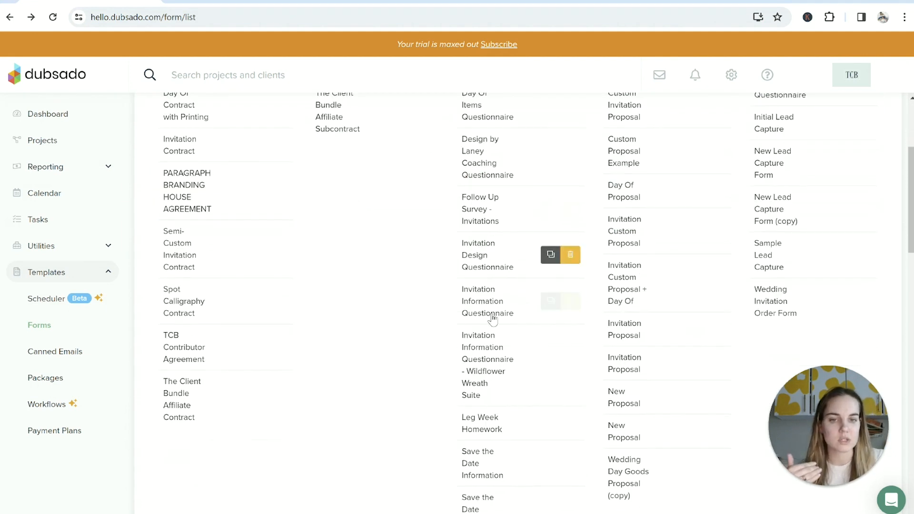
pyautogui.click(504, 263)
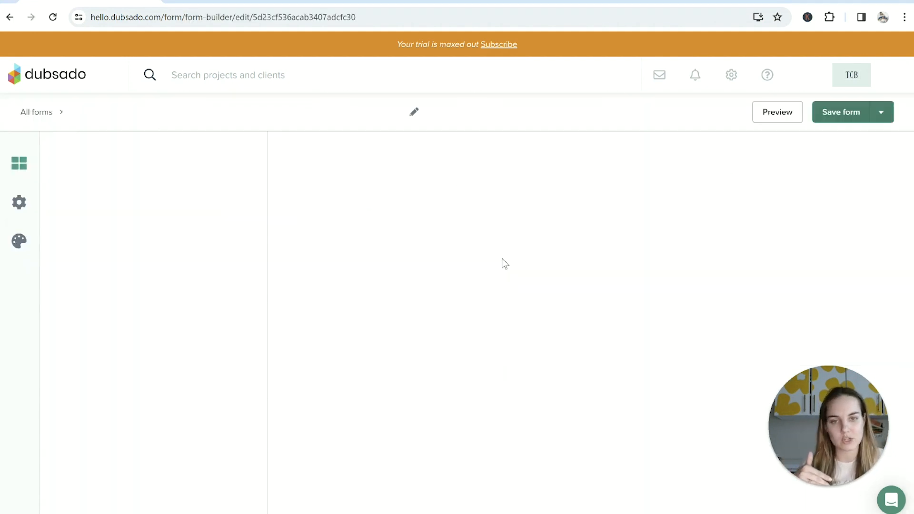
# Examine the whole Invitation Design Questionnaire, from the welcome text through the style, color and font questions to the file uploader.
pyautogui.scroll(-4, 693, 269)
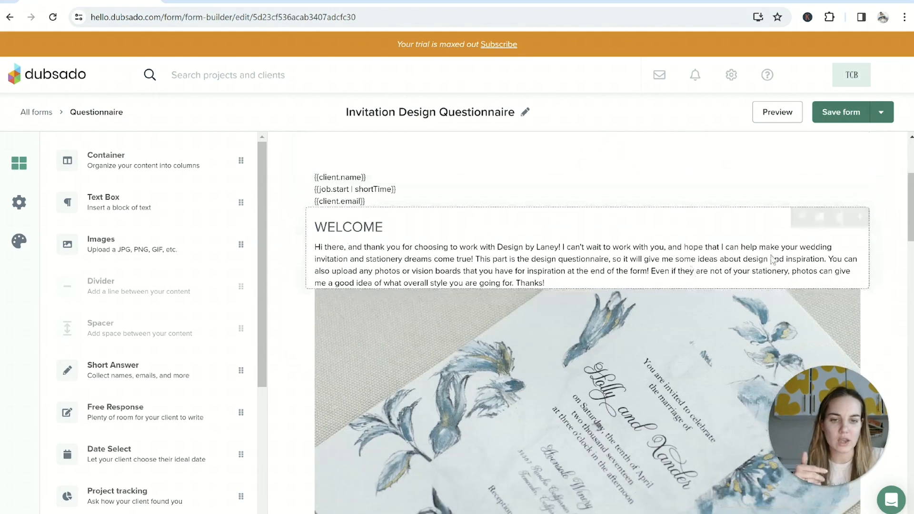
pyautogui.moveTo(910, 200); pyautogui.dragTo(911, 288)
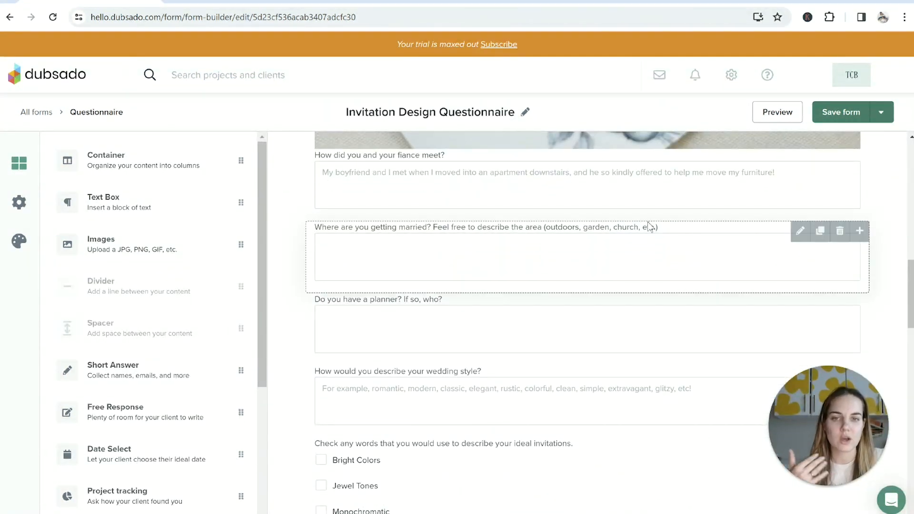
pyautogui.scroll(-4, 385, 262)
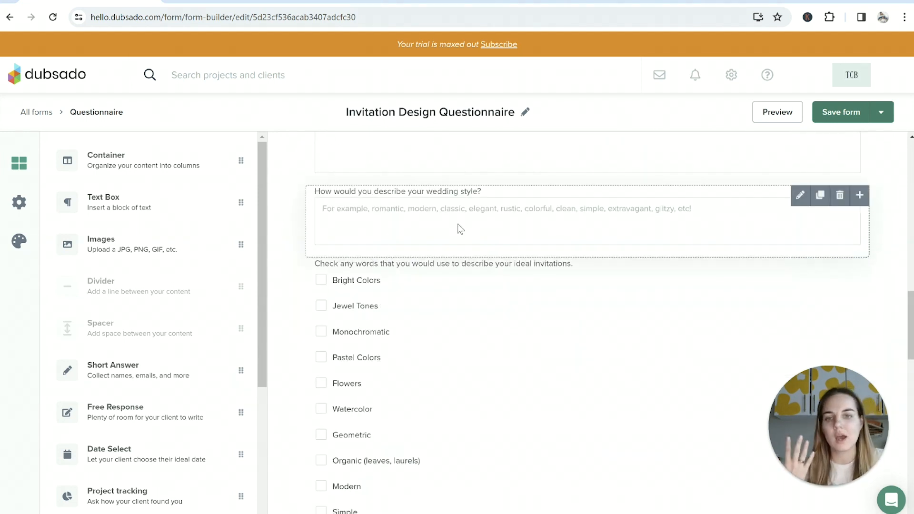
pyautogui.scroll(-3, 476, 212)
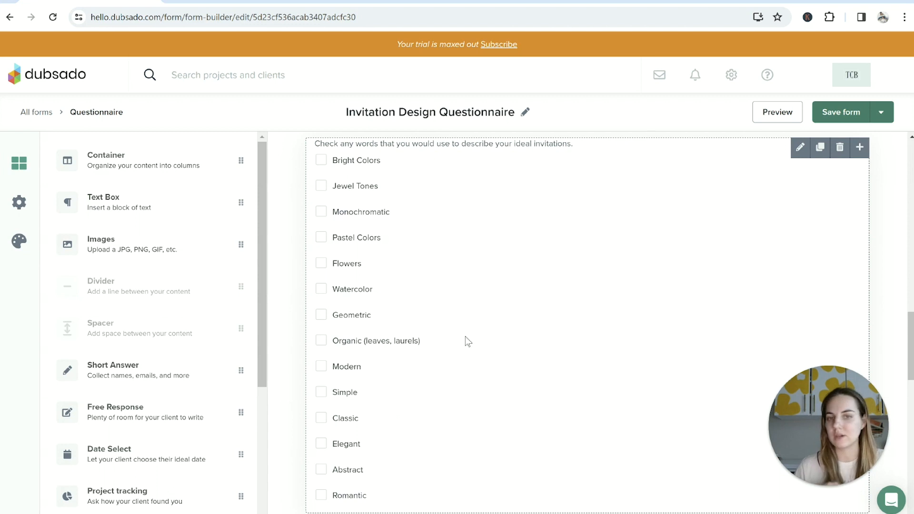
pyautogui.scroll(-6, 524, 315)
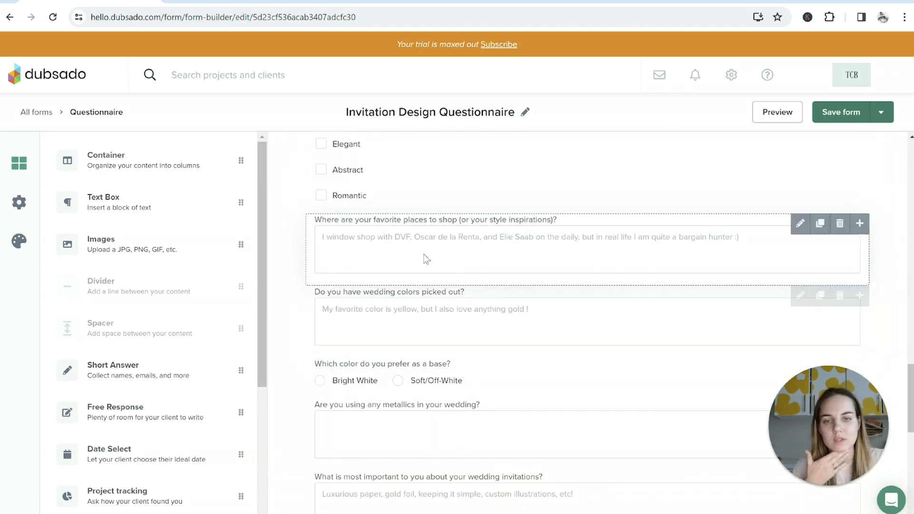
pyautogui.scroll(-3, 459, 269)
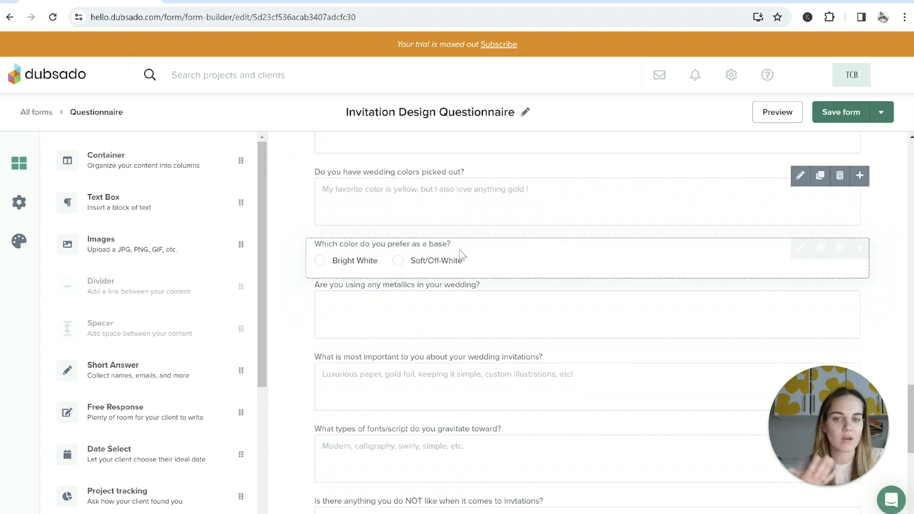
pyautogui.scroll(-3, 458, 257)
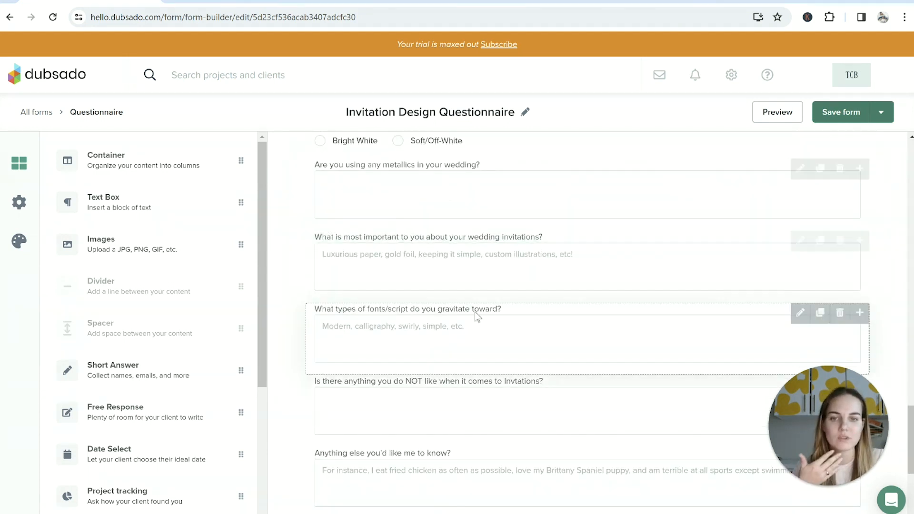
pyautogui.scroll(-4, 476, 305)
pyautogui.scroll(-1, 495, 301)
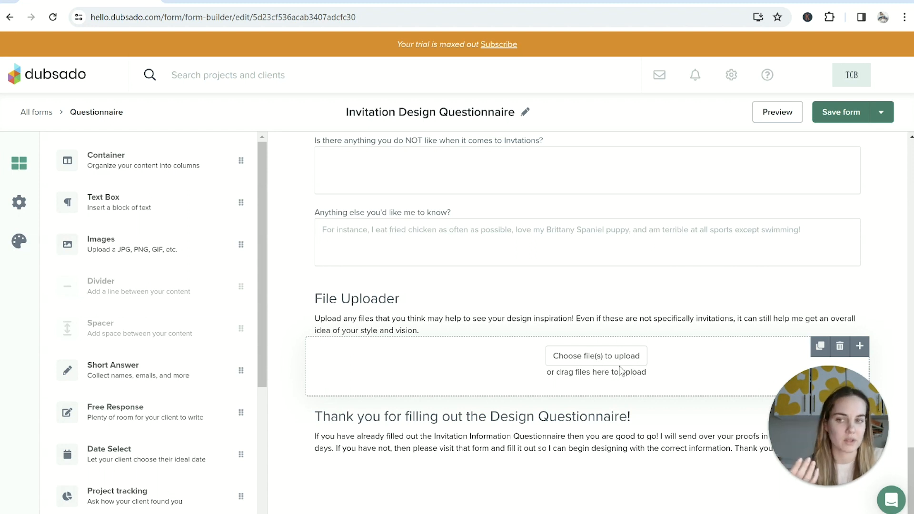
pyautogui.scroll(20, 602, 333)
pyautogui.scroll(3, 606, 266)
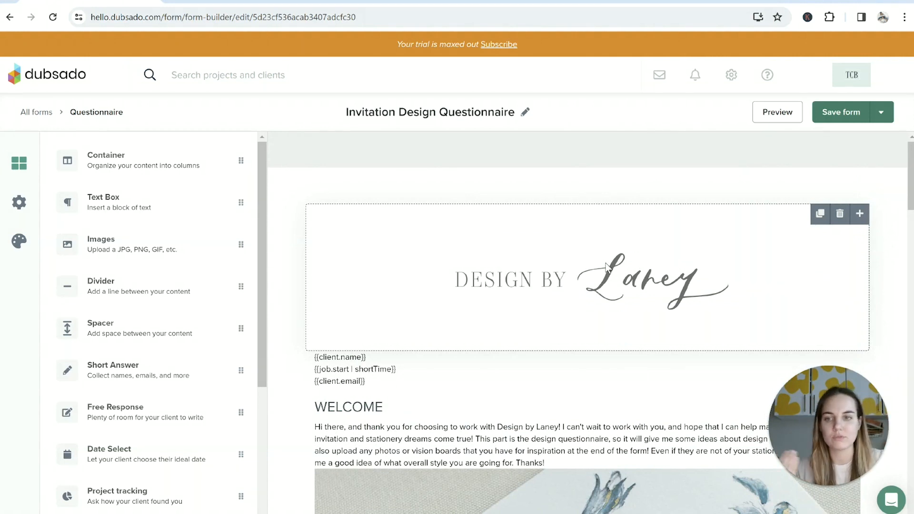
# Inspect the settings of the "How did you and your fiance meet?" free response, look over the form's header and close the settings.
pyautogui.scroll(-10, 653, 262)
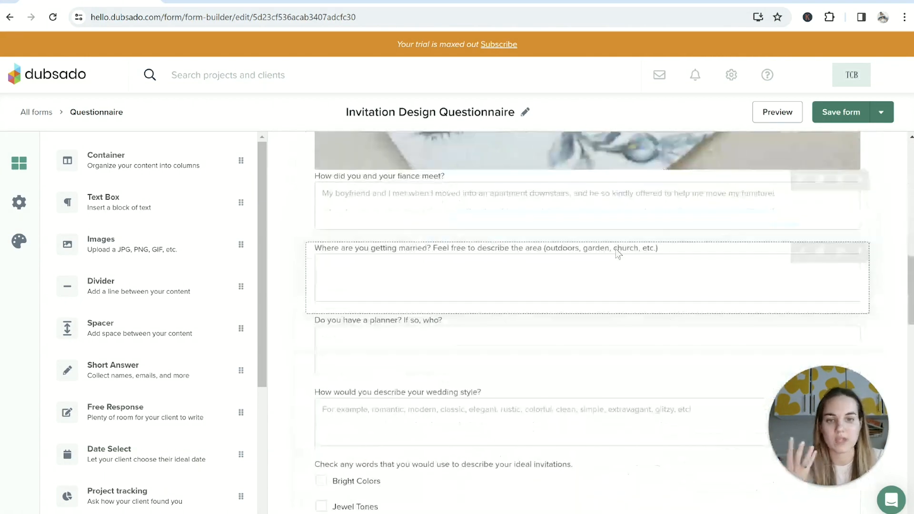
pyautogui.click(587, 183)
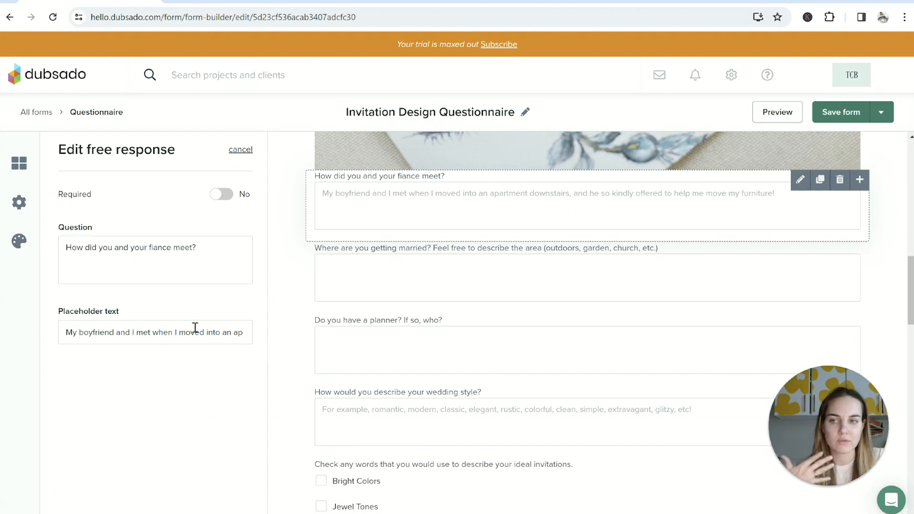
pyautogui.scroll(10, 651, 324)
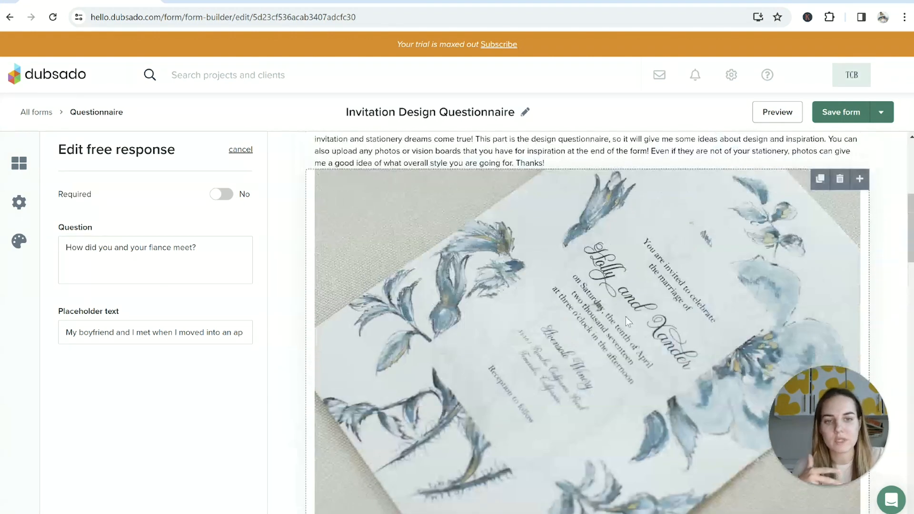
pyautogui.scroll(1, 542, 290)
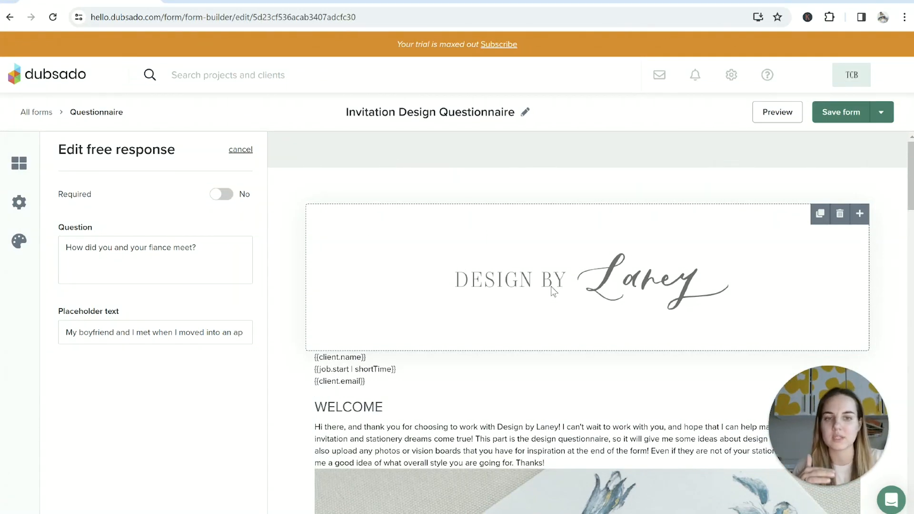
pyautogui.scroll(-3, 597, 272)
pyautogui.scroll(2, 597, 272)
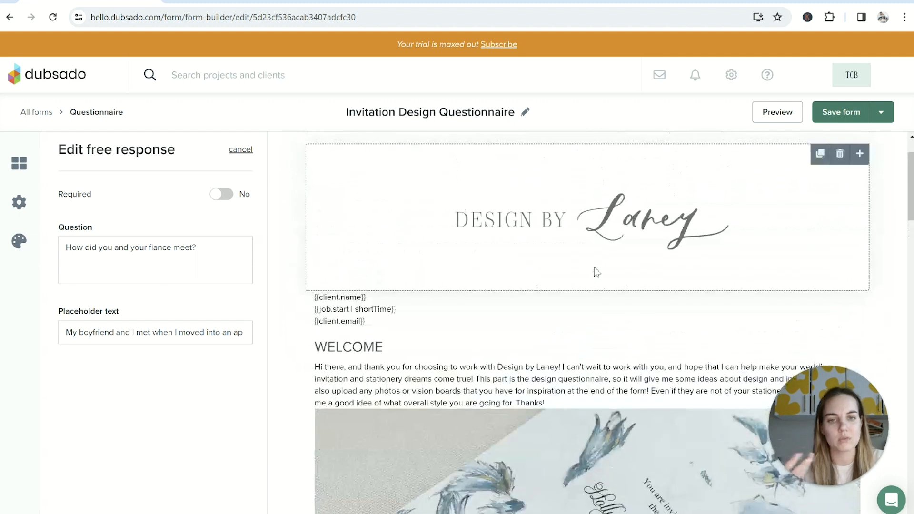
pyautogui.scroll(1, 596, 272)
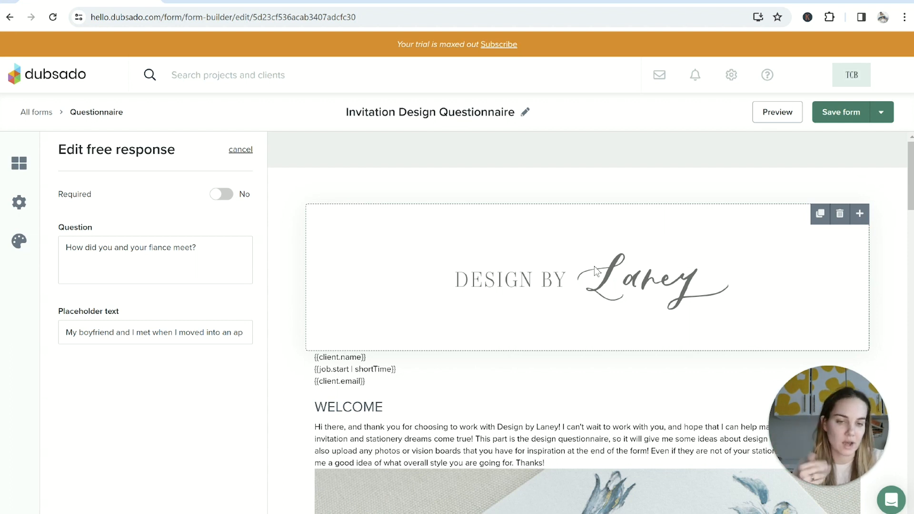
pyautogui.click(532, 192)
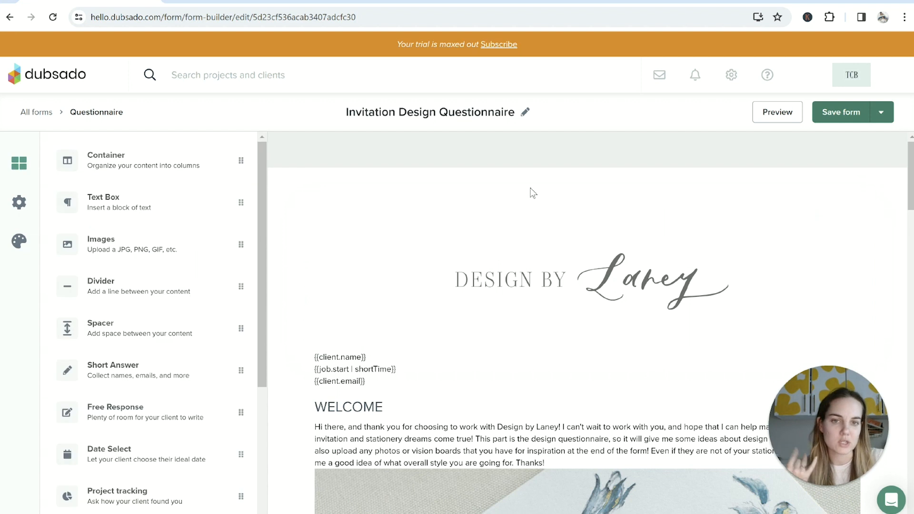
# Look through the available form elements and add a Short Answer at the end of the questionnaire.
pyautogui.scroll(-4, 180, 280)
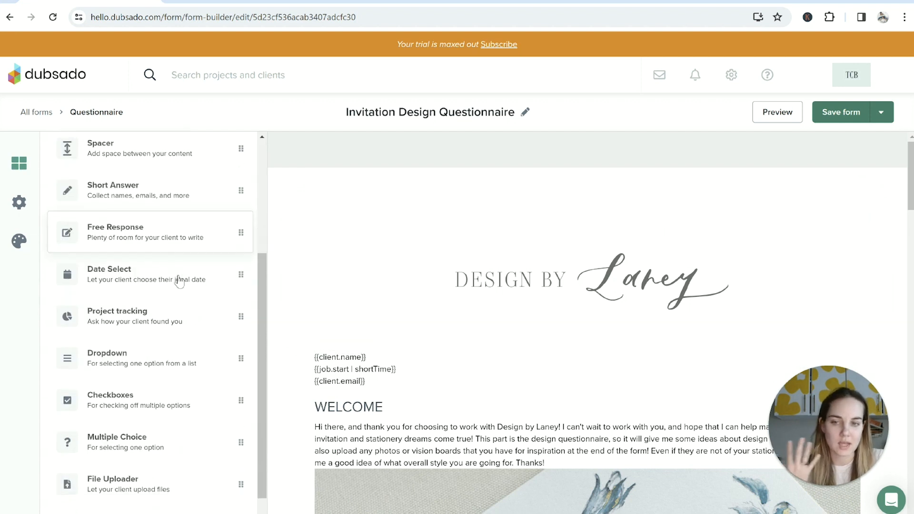
pyautogui.scroll(3, 210, 367)
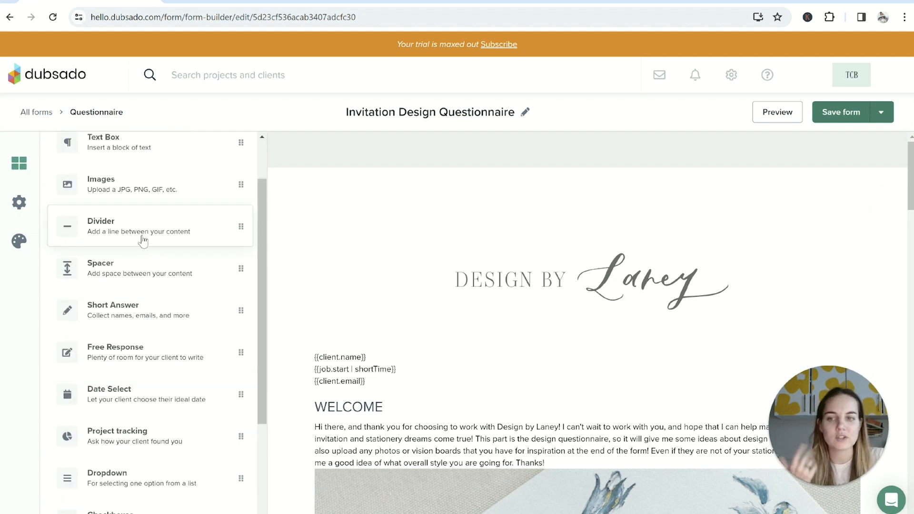
pyautogui.scroll(1, 186, 279)
pyautogui.scroll(-3, 186, 281)
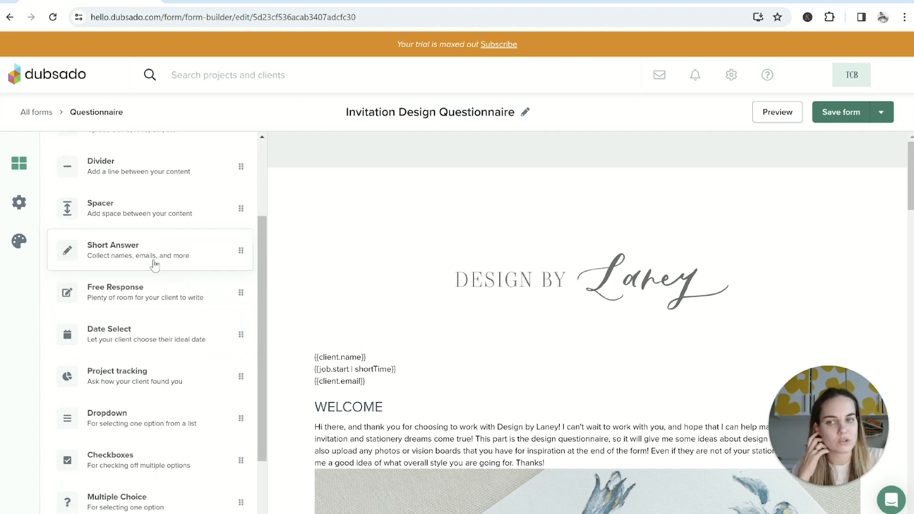
pyautogui.click(126, 258)
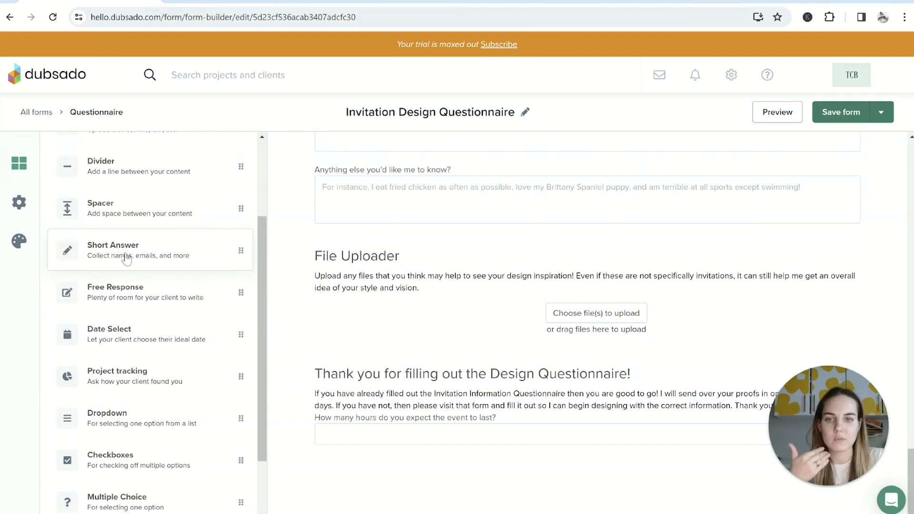
# Inspect the new short answer's question and placeholder fields, review the placeholder examples in the existing questions, and close the settings.
pyautogui.click(441, 434)
pyautogui.moveTo(90, 269); pyautogui.dragTo(65, 263)
pyautogui.click(192, 271)
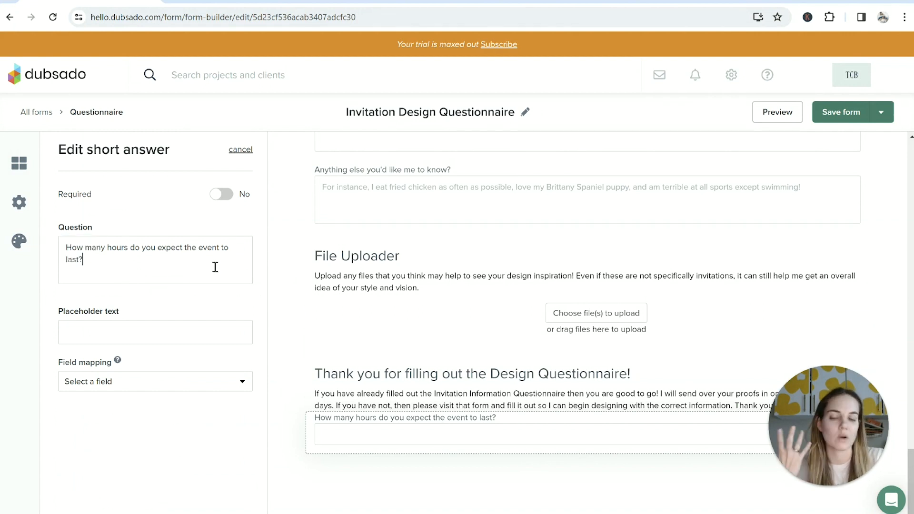
pyautogui.click(177, 331)
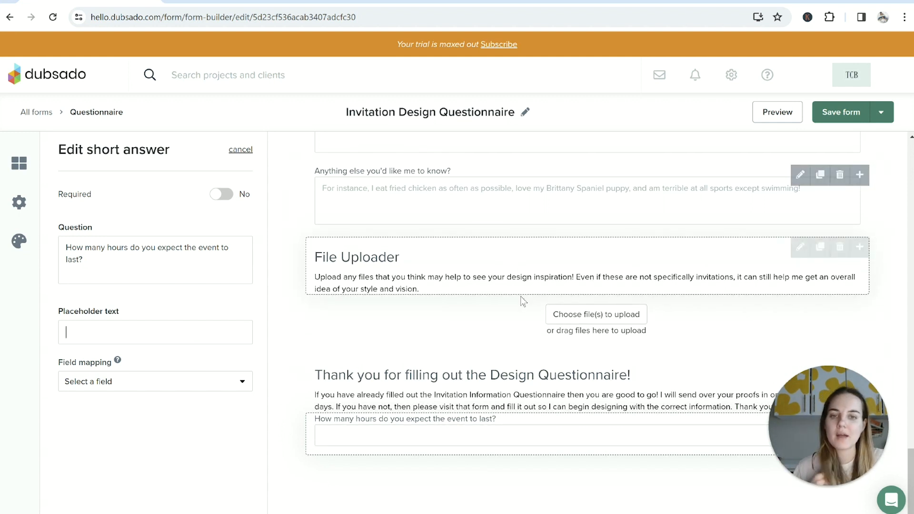
pyautogui.scroll(4, 520, 300)
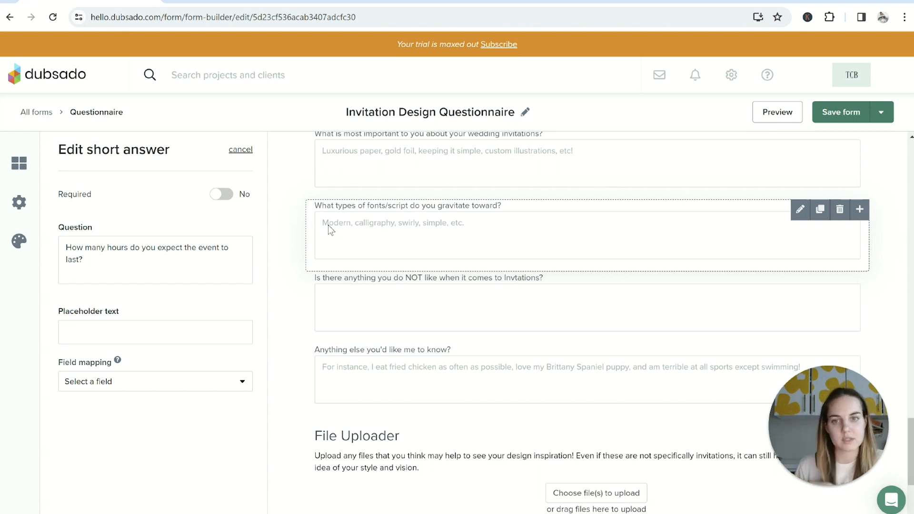
pyautogui.scroll(1, 474, 275)
pyautogui.scroll(-3, 505, 264)
pyautogui.scroll(-1, 510, 259)
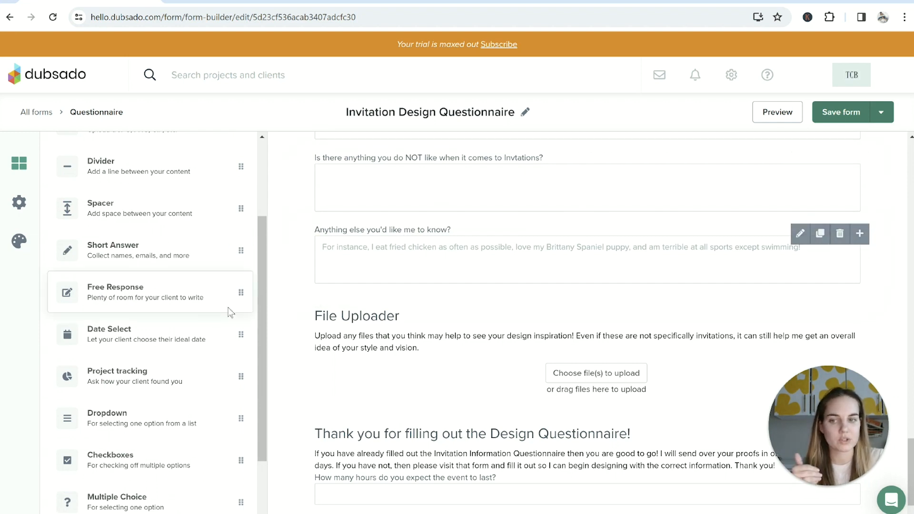
# Add a Dropdown at the end of the questionnaire, look over its sample question and options, and close its settings.
pyautogui.scroll(-2, 162, 309)
pyautogui.scroll(-1, 163, 310)
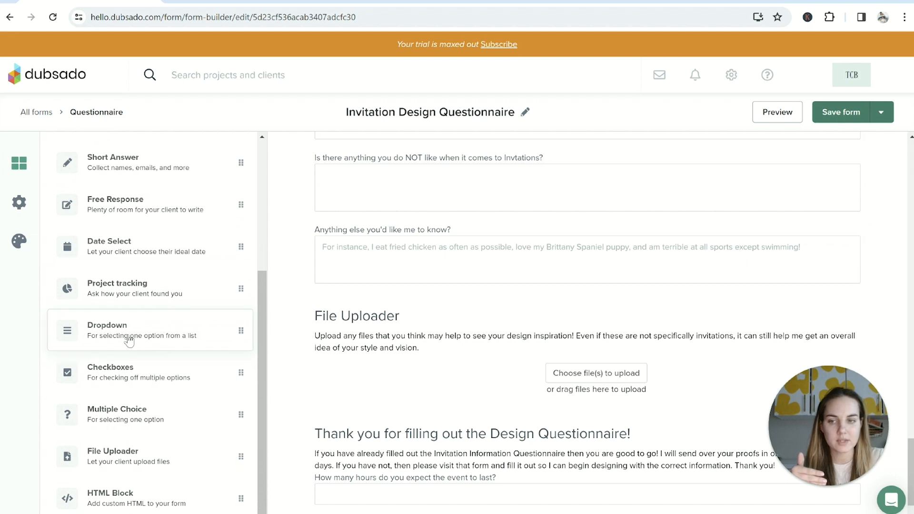
pyautogui.click(129, 334)
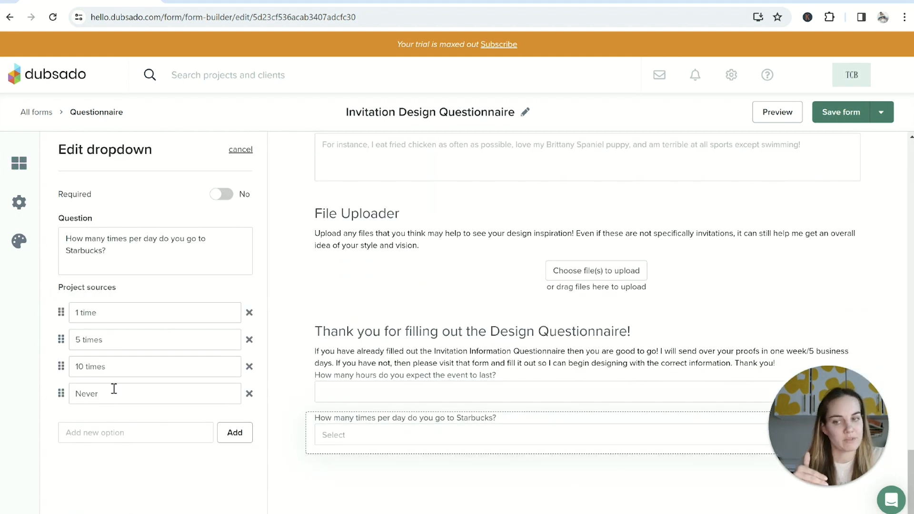
pyautogui.click(248, 152)
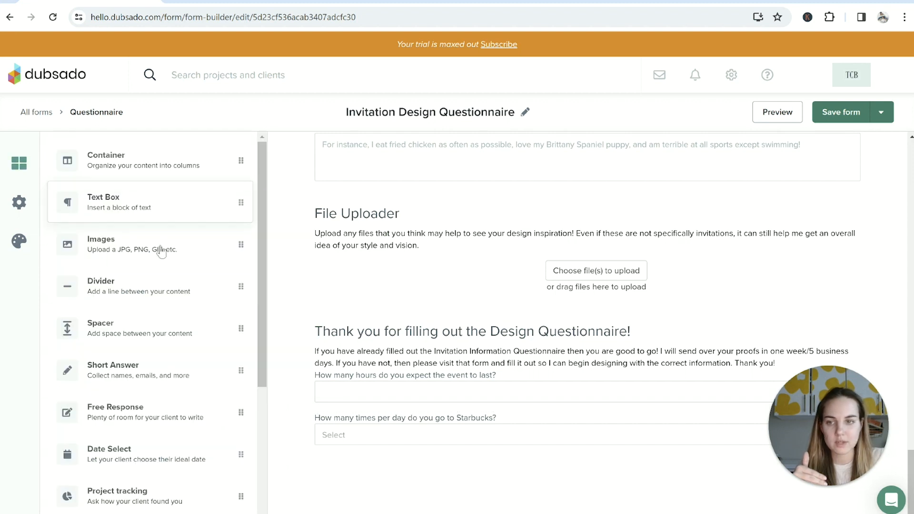
# Add a Checkboxes element below the dropdown, look over its sample options, and close its settings.
pyautogui.scroll(-5, 164, 267)
pyautogui.click(139, 374)
pyautogui.click(424, 431)
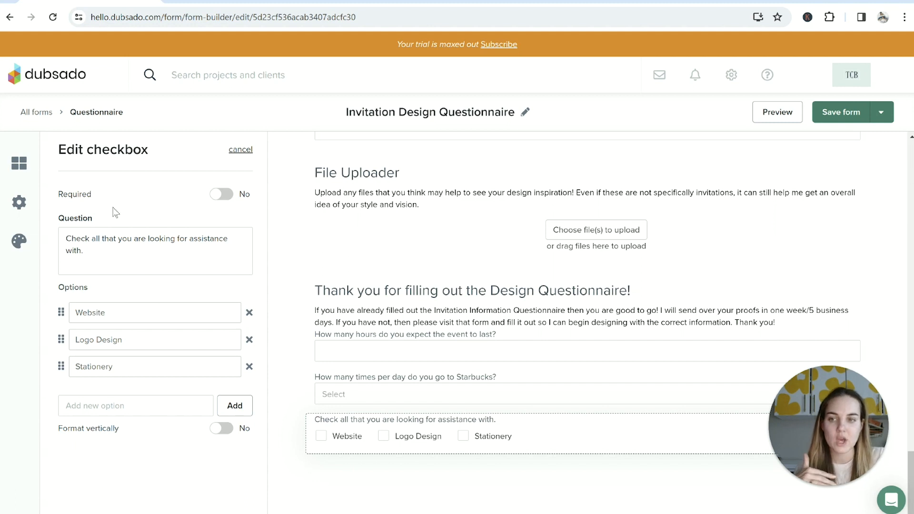
pyautogui.click(240, 150)
# Add a Multiple Choice question below the checkboxes at the end of the questionnaire.
pyautogui.scroll(-4, 229, 328)
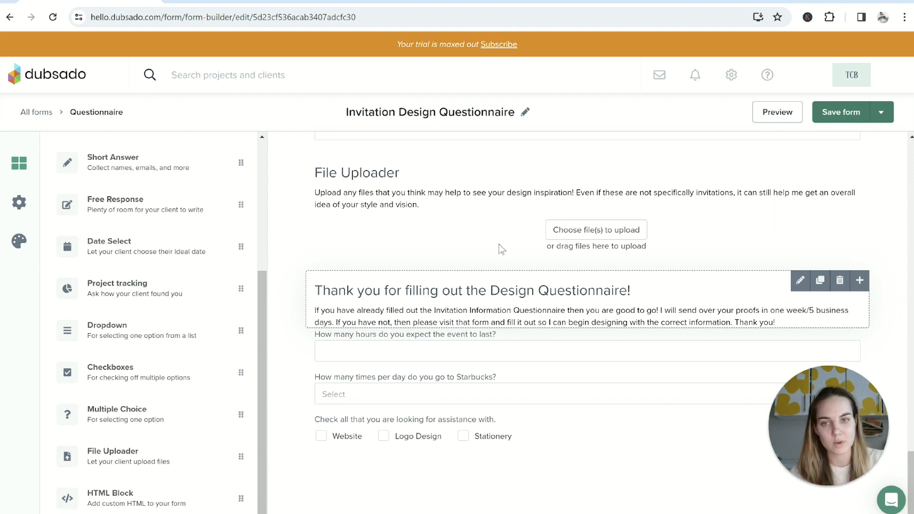
pyautogui.click(168, 417)
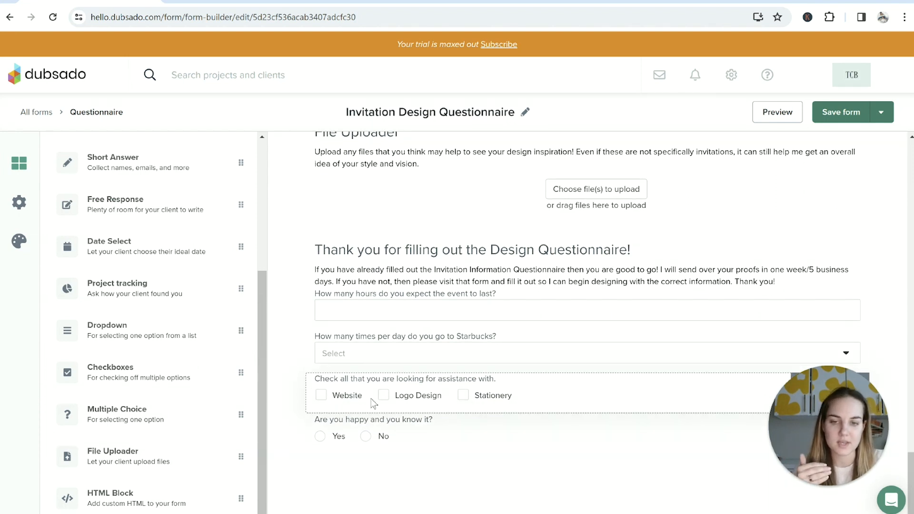
pyautogui.click(371, 446)
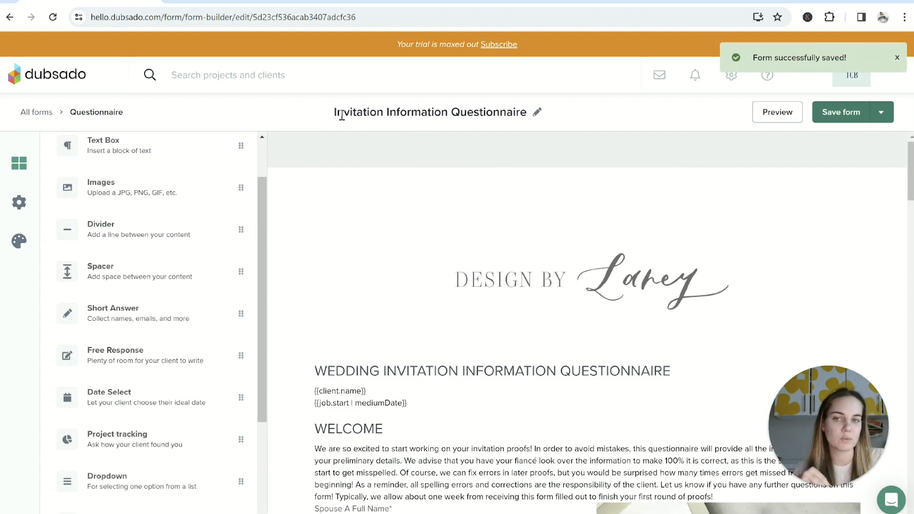
# Examine the Invitation Information Questionnaire from the welcome text through the spouse and parent names to the wedding date, venue and wording questions.
pyautogui.scroll(-5, 452, 172)
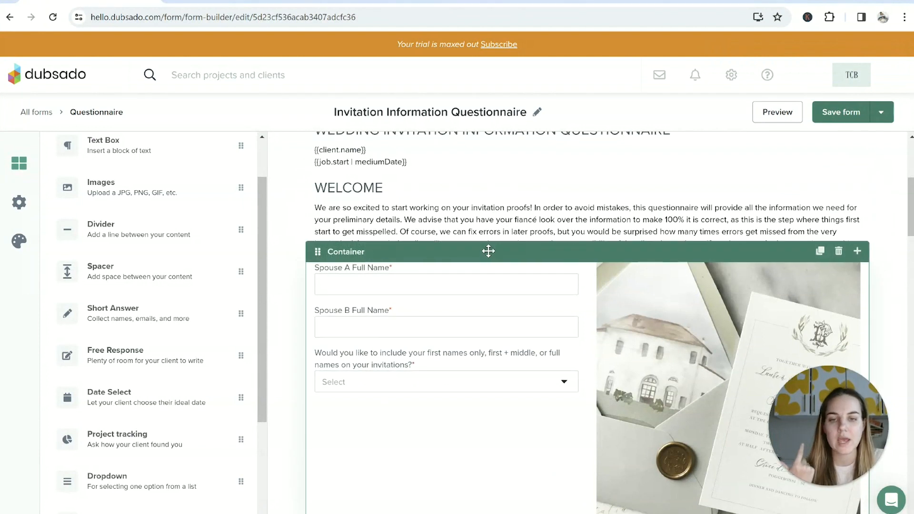
pyautogui.scroll(-1, 476, 238)
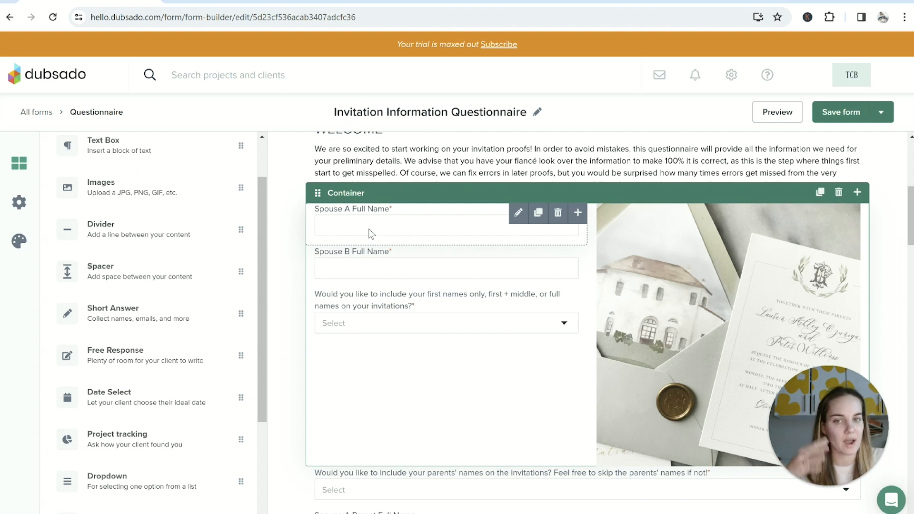
pyautogui.scroll(-1, 400, 266)
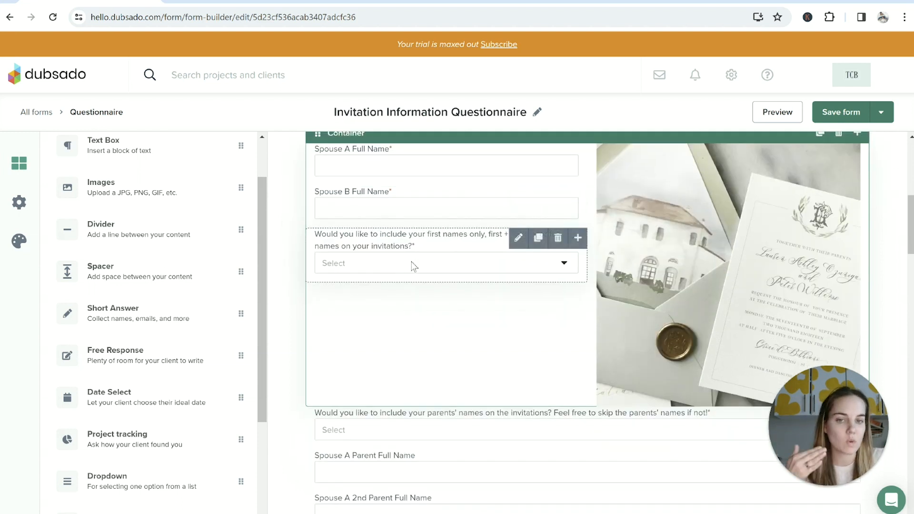
pyautogui.scroll(-4, 412, 264)
pyautogui.scroll(-1, 412, 266)
pyautogui.scroll(-3, 438, 258)
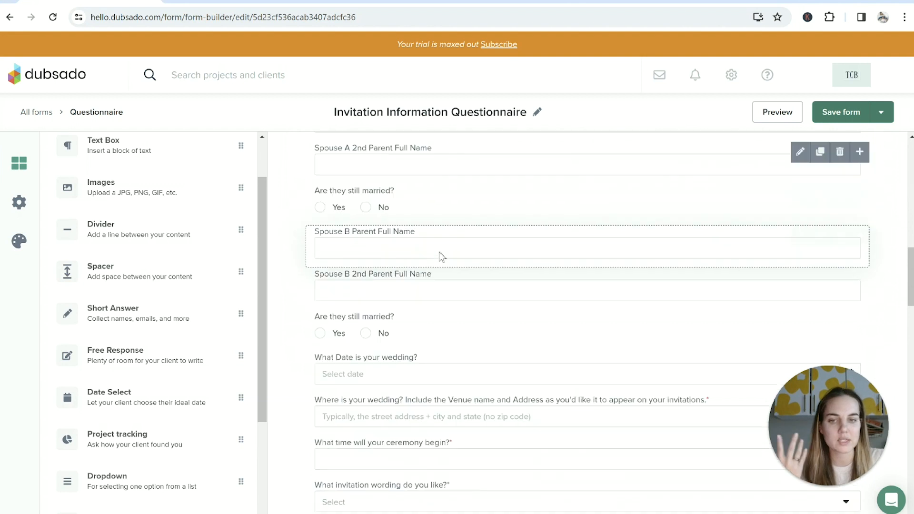
pyautogui.scroll(-3, 416, 264)
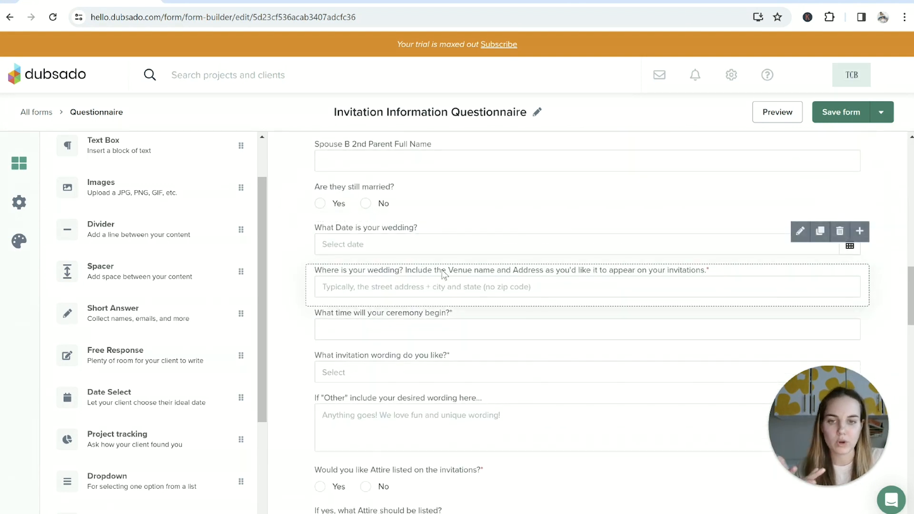
pyautogui.scroll(4, 423, 269)
pyautogui.scroll(-4, 442, 286)
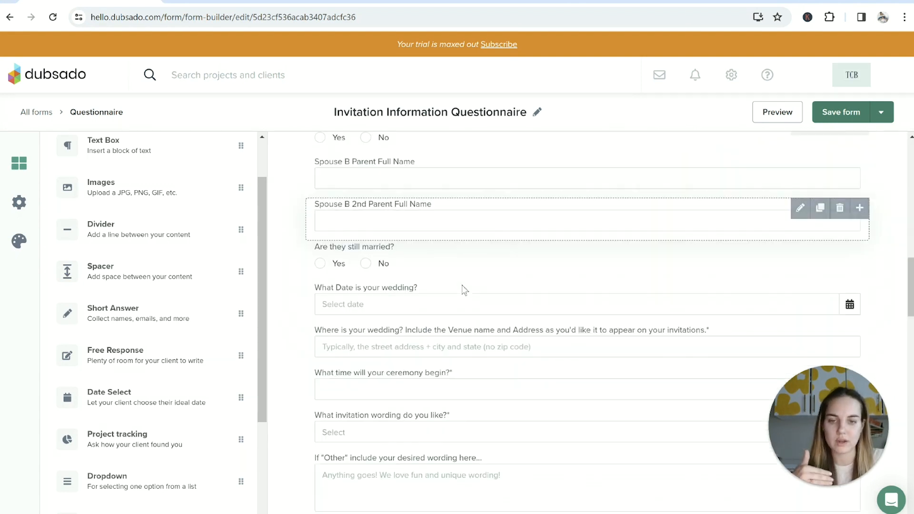
pyautogui.scroll(-1, 438, 256)
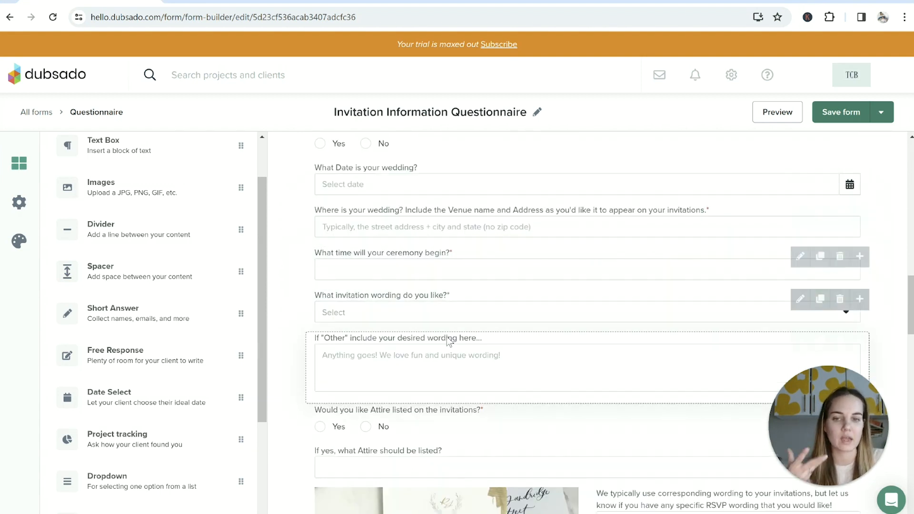
# Review the RSVP questions on meal choices, reserved seats, numbering and return addresses, and look back over the form up to its header.
pyautogui.scroll(-6, 496, 357)
pyautogui.scroll(-4, 573, 296)
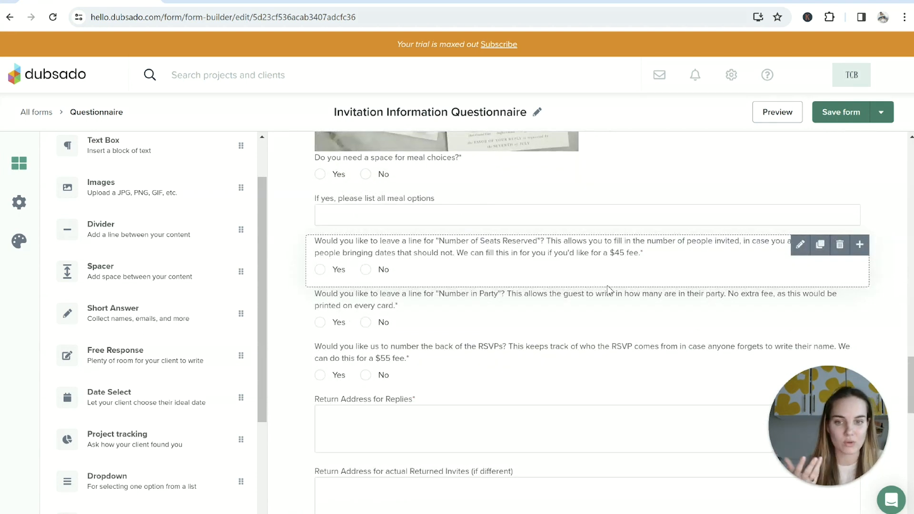
pyautogui.scroll(-2, 607, 291)
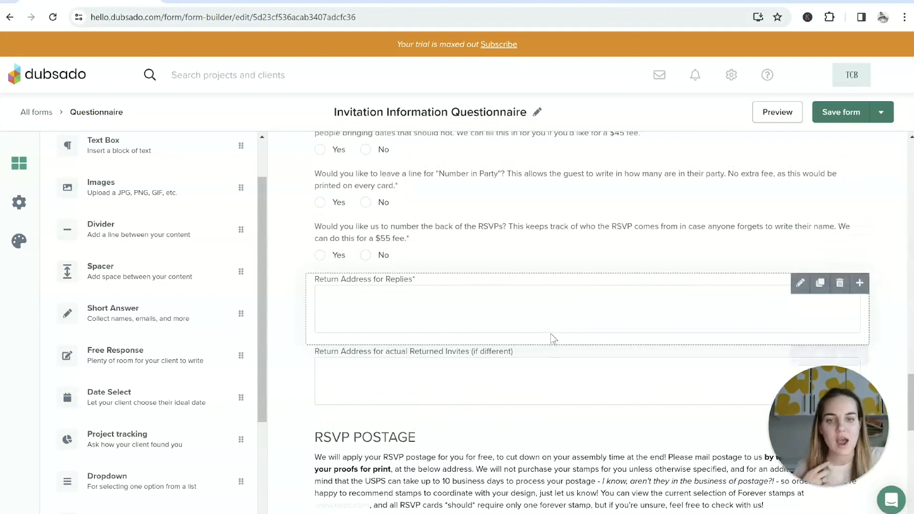
pyautogui.scroll(1, 553, 339)
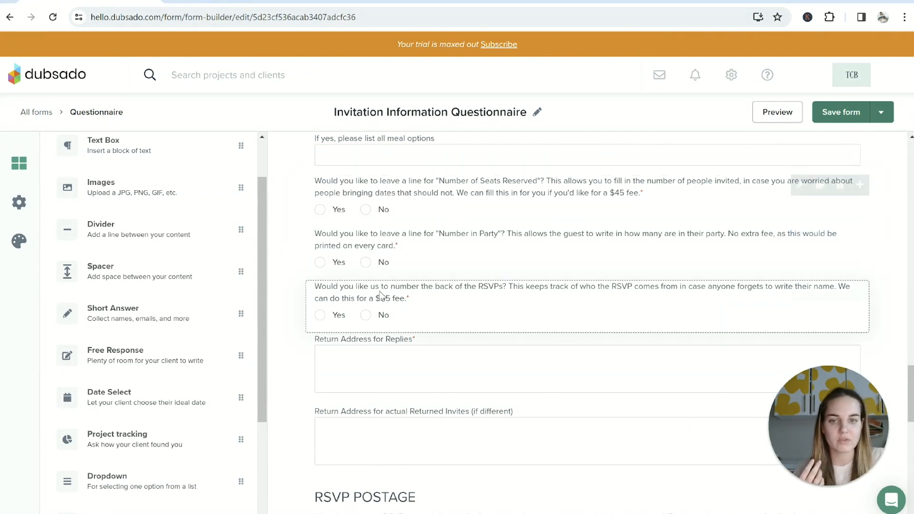
pyautogui.scroll(1, 405, 333)
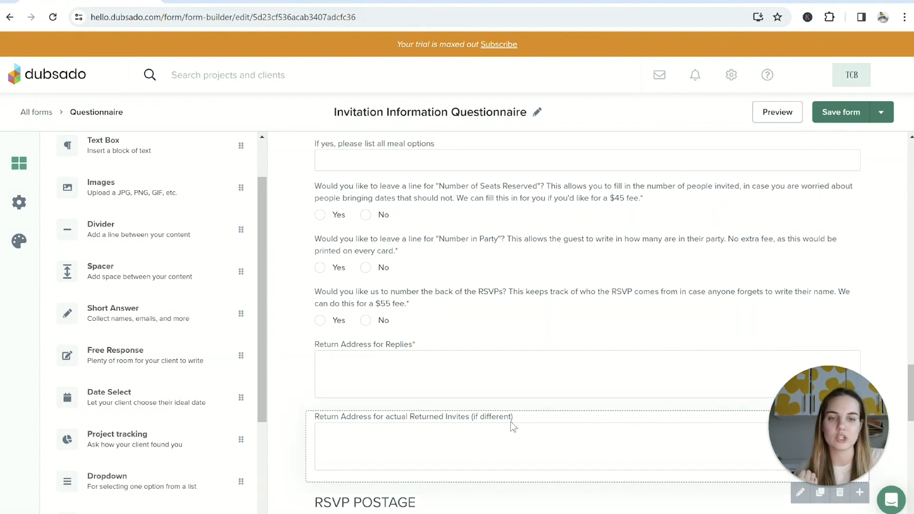
pyautogui.scroll(15, 546, 371)
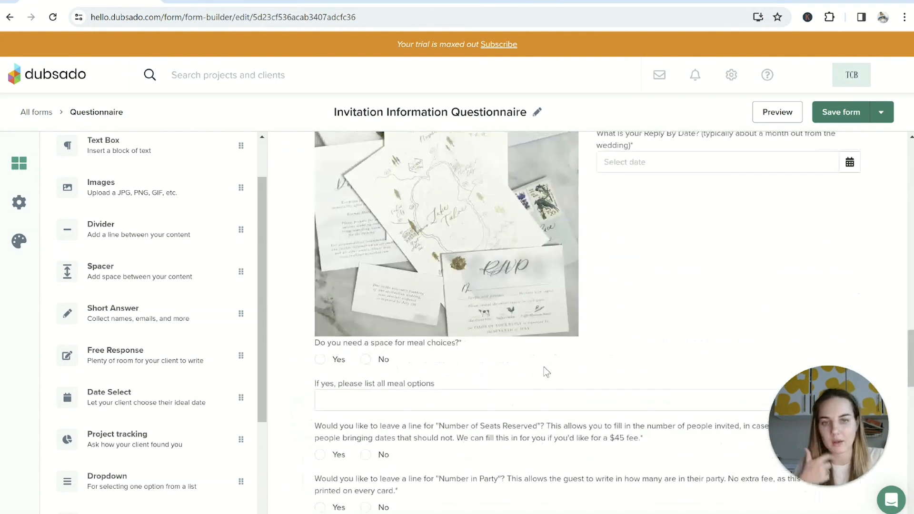
pyautogui.scroll(8, 546, 371)
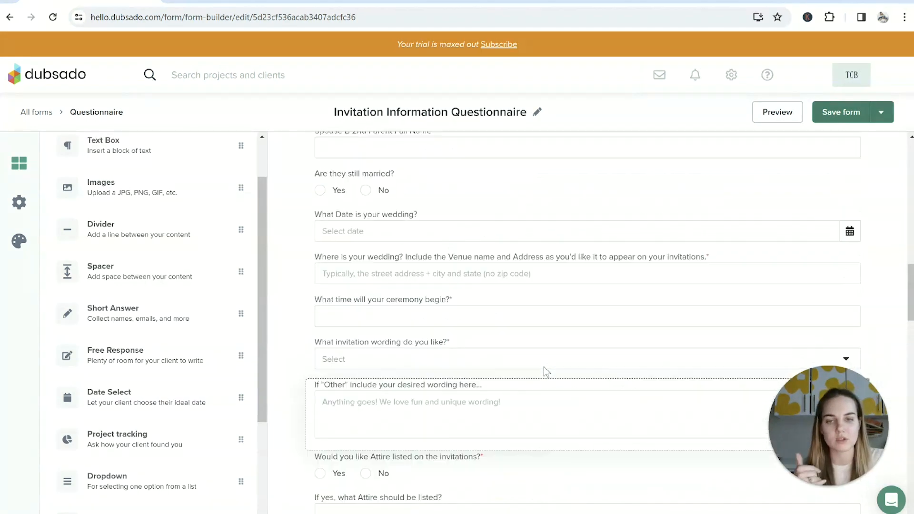
pyautogui.scroll(10, 547, 372)
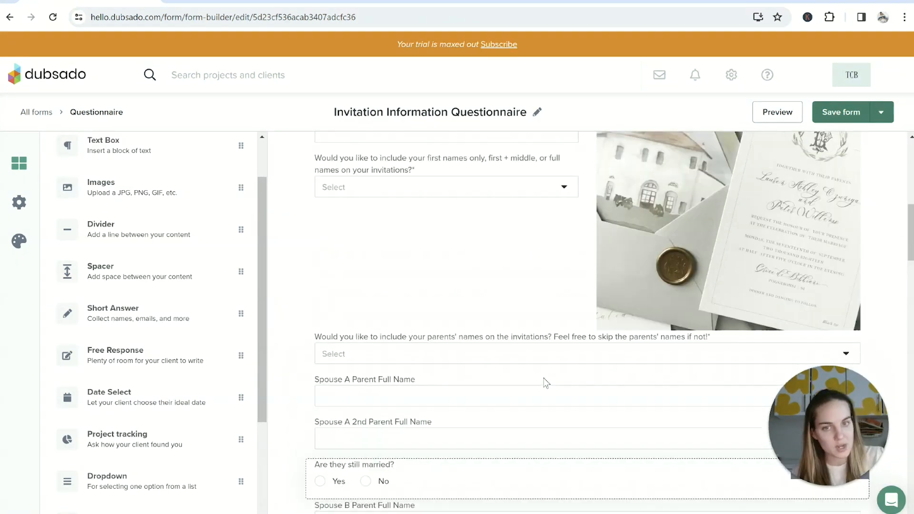
pyautogui.scroll(2, 543, 378)
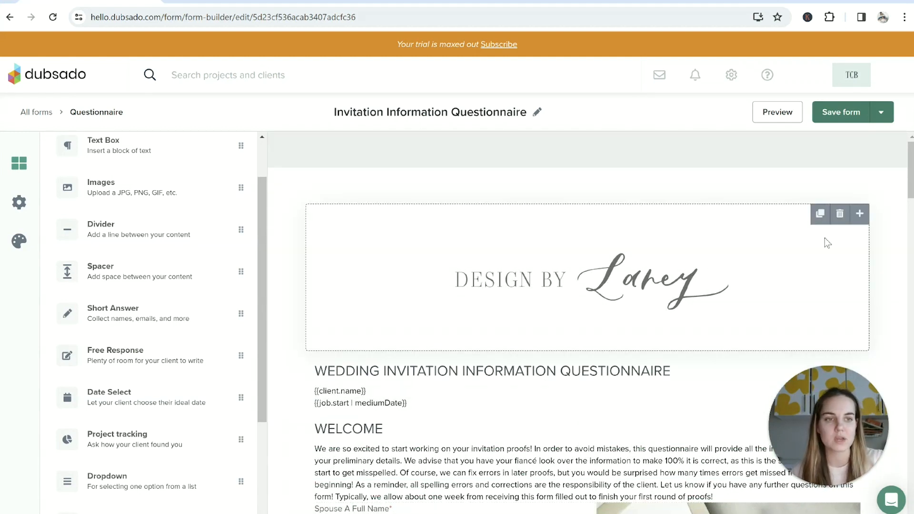
pyautogui.scroll(-6, 575, 302)
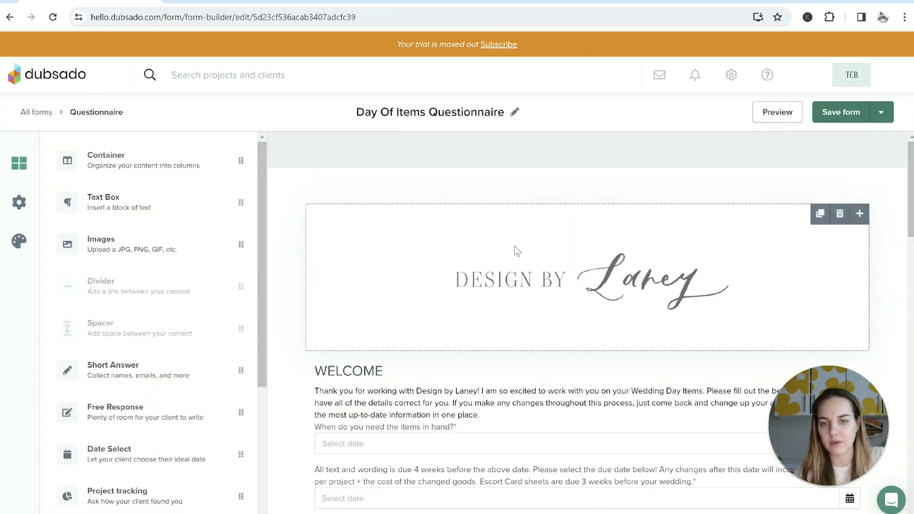
# Examine the Day Of Items Questionnaire from the welcome text and date questions through the Escort Cards / Place Cards container and its file uploader.
pyautogui.scroll(-2, 514, 250)
pyautogui.scroll(-1, 515, 246)
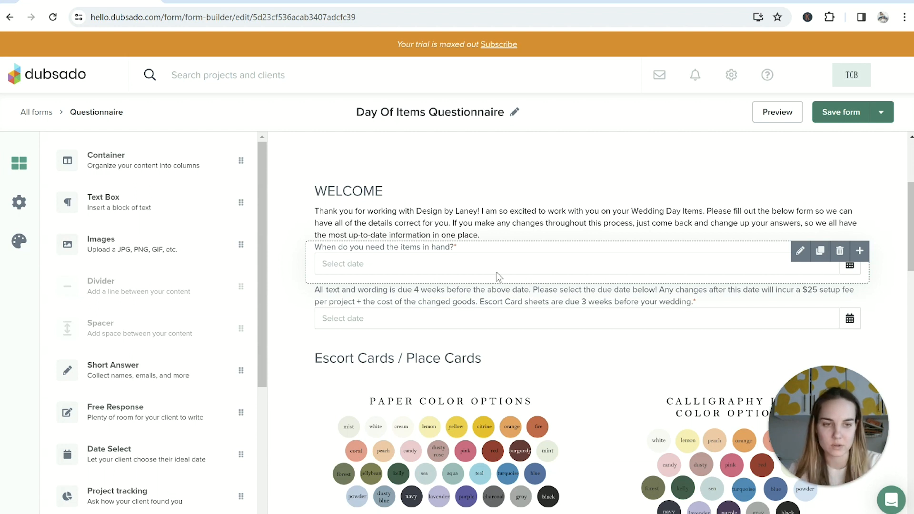
pyautogui.scroll(-1, 496, 272)
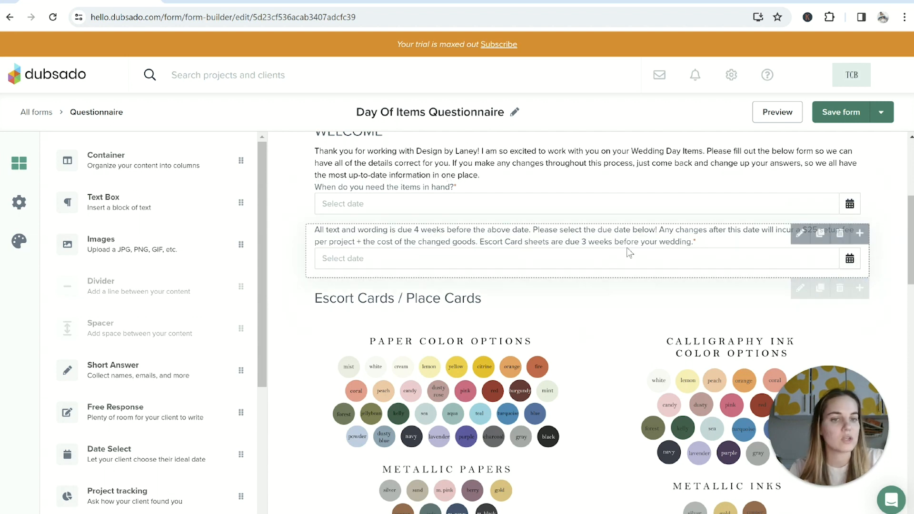
pyautogui.scroll(-3, 616, 245)
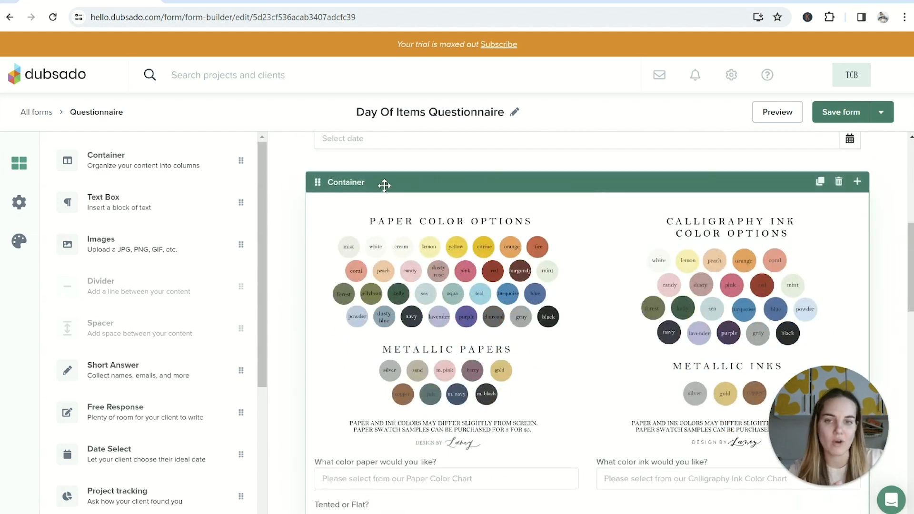
pyautogui.scroll(-1, 490, 222)
pyautogui.scroll(-5, 490, 221)
pyautogui.scroll(6, 505, 222)
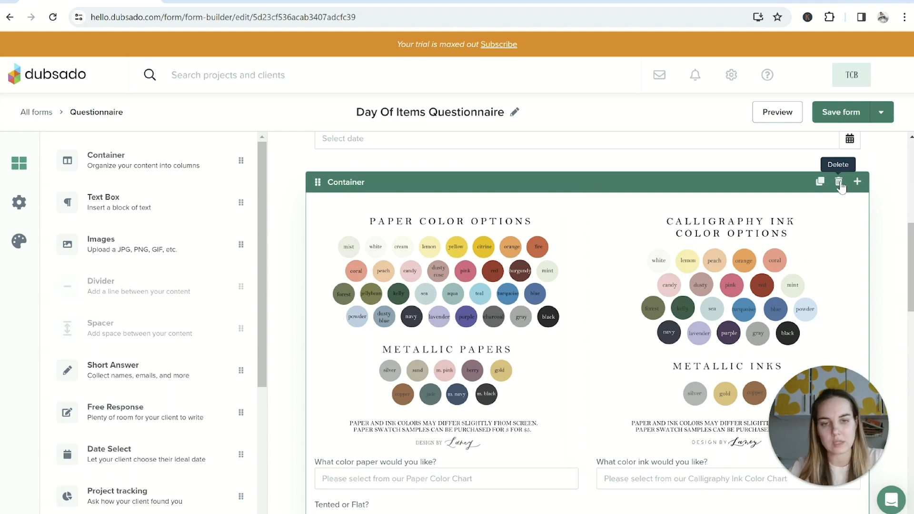
pyautogui.scroll(-3, 650, 256)
pyautogui.scroll(3, 649, 237)
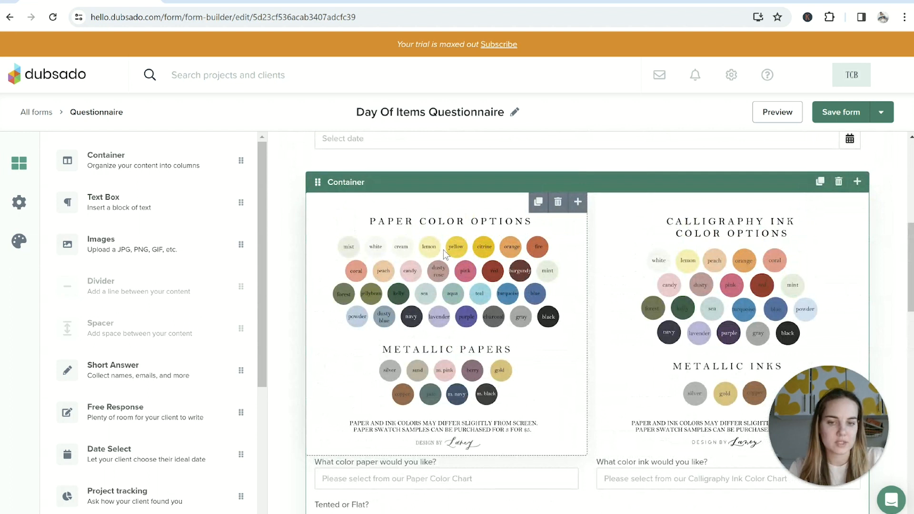
pyautogui.scroll(-3, 444, 250)
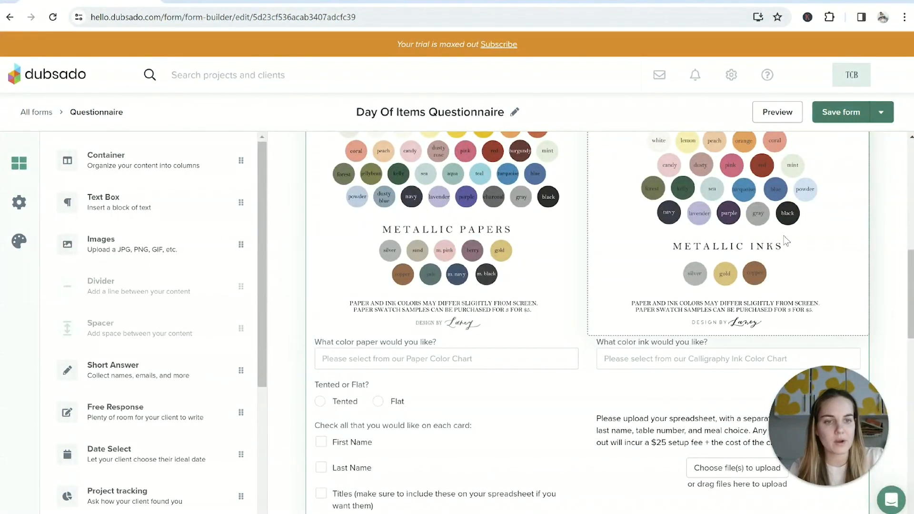
pyautogui.scroll(-4, 667, 248)
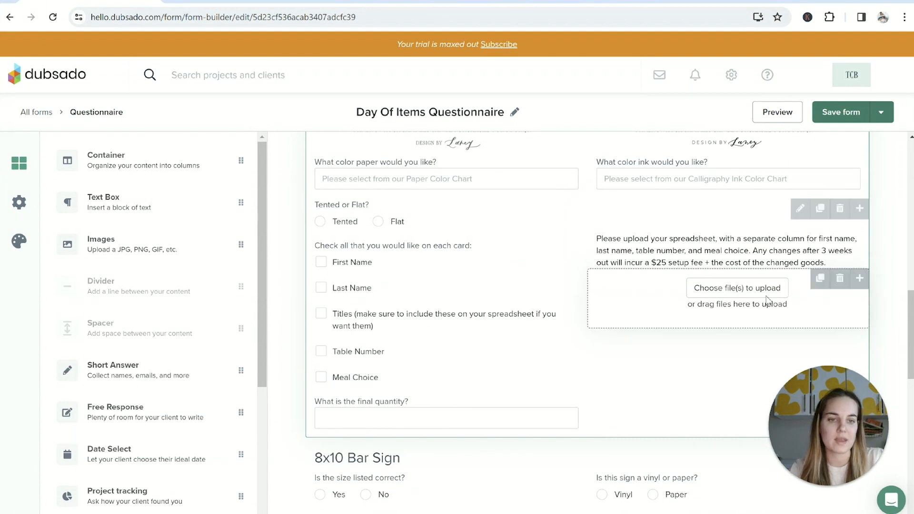
# Duplicate the 8x10 Bar Sign question container and its heading, and place one heading above each container.
pyautogui.scroll(-3, 711, 257)
pyautogui.scroll(-2, 700, 248)
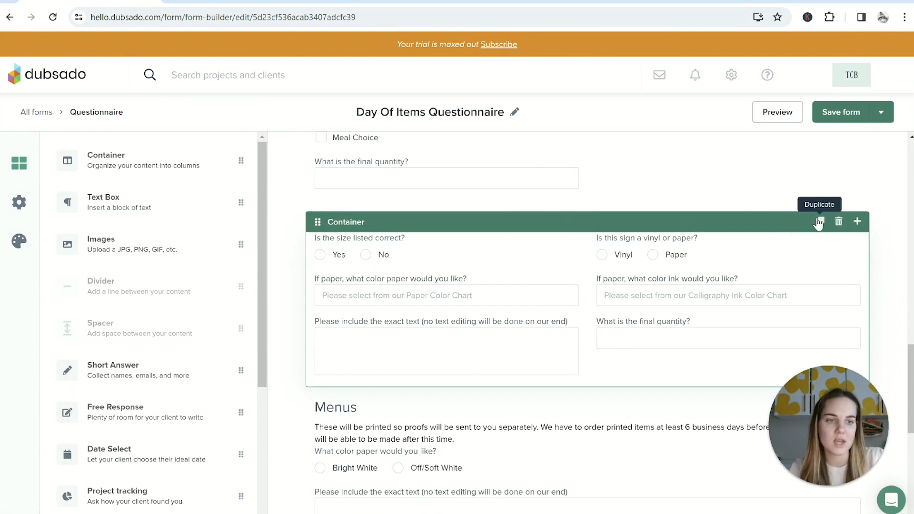
pyautogui.click(820, 222)
pyautogui.scroll(1, 822, 216)
pyautogui.click(818, 227)
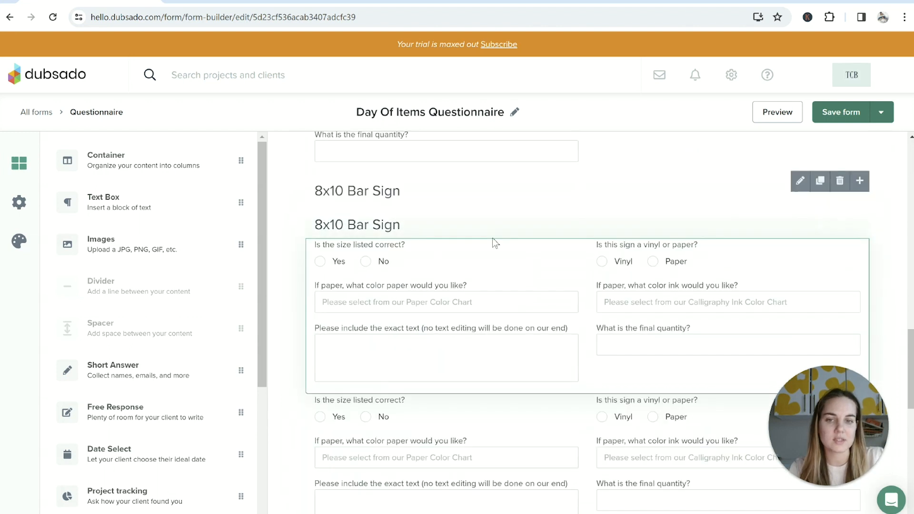
pyautogui.scroll(-1, 452, 215)
pyautogui.moveTo(408, 153); pyautogui.dragTo(427, 387)
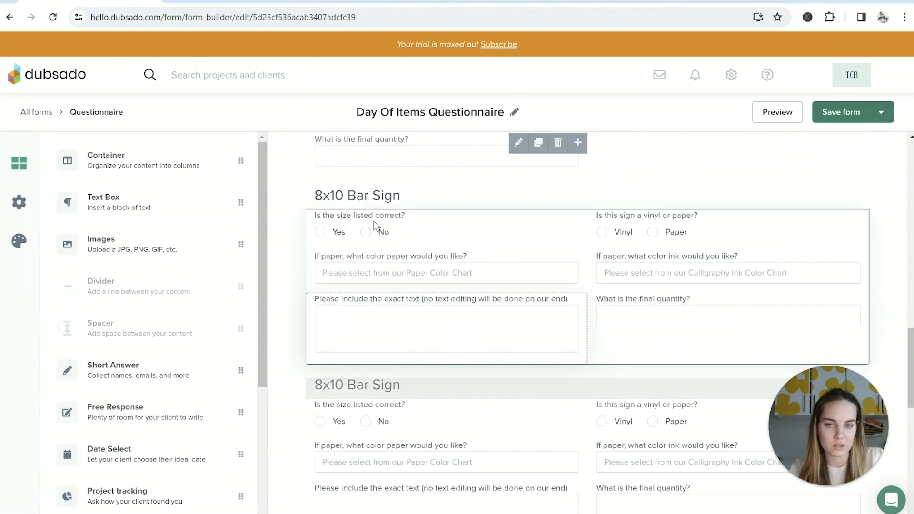
# Change the heading above the duplicated bar sign container to "5x7 Photo Booth Sign" and keep the edit.
pyautogui.click(341, 384)
pyautogui.moveTo(343, 384); pyautogui.dragTo(314, 386)
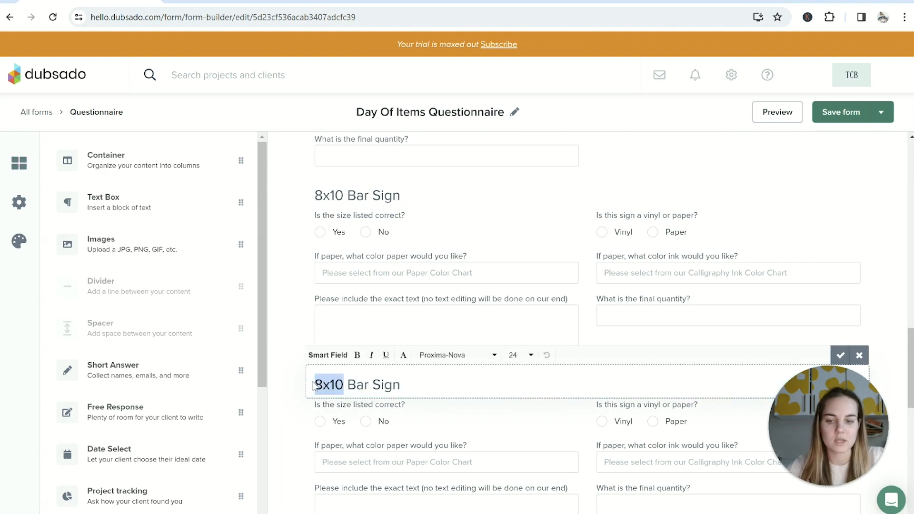
pyautogui.write('5x7')
pyautogui.press('Delete')
pyautogui.press('Delete')
pyautogui.press('Delete')
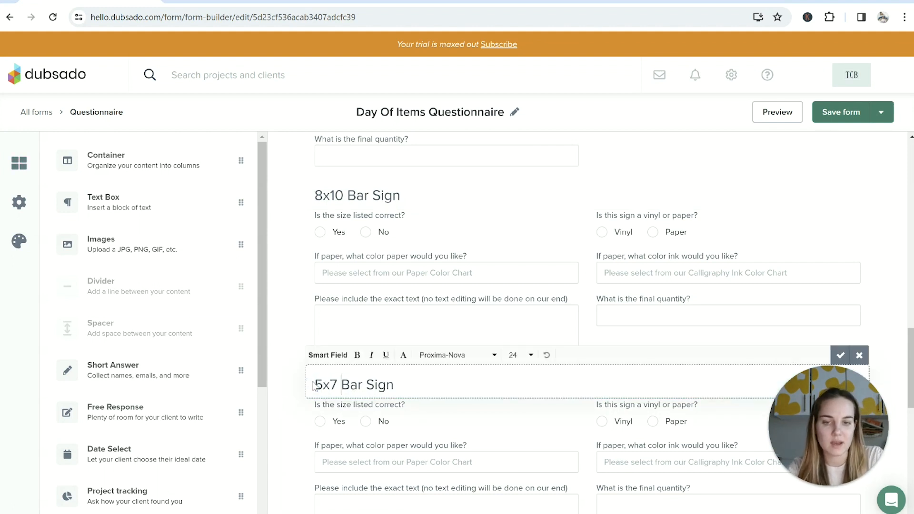
pyautogui.press('Delete')
pyautogui.write('Photo Booth')
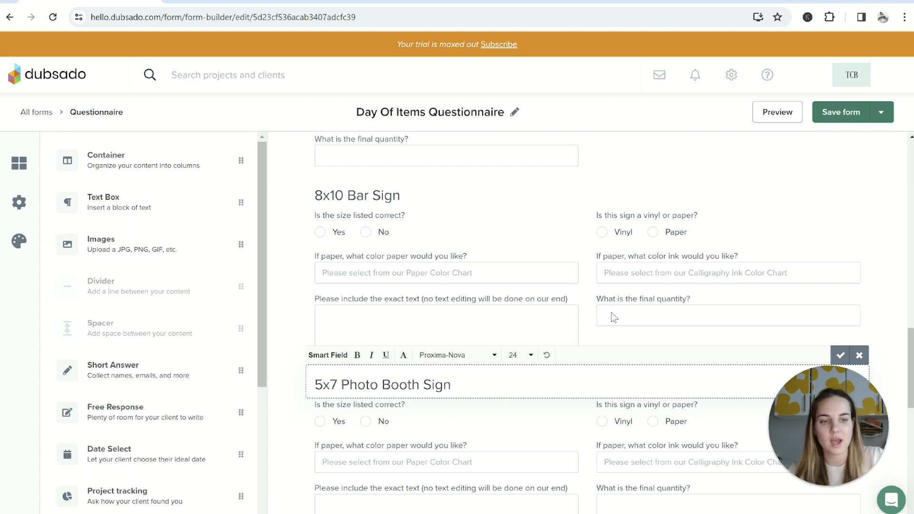
pyautogui.click(841, 355)
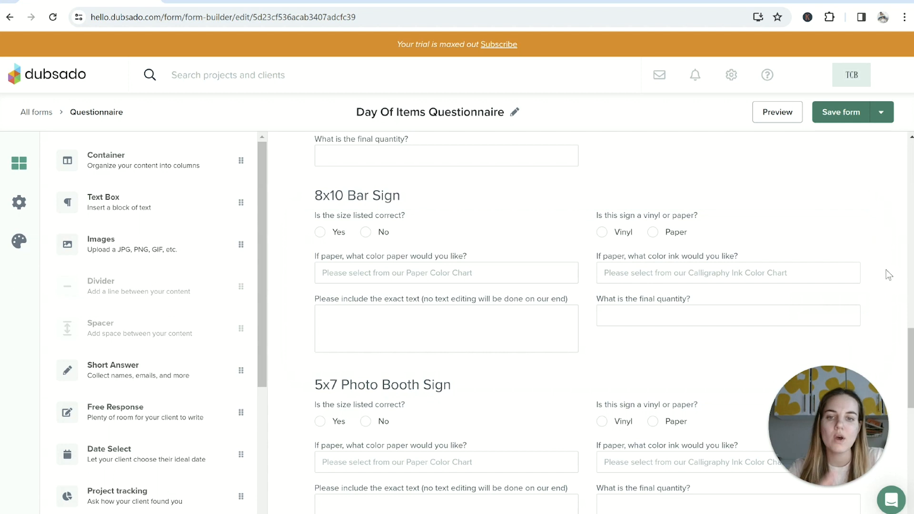
# Examine the rest of the questionnaire from the 5x7 Photo Booth Sign section through Menus to the File Uploader.
pyautogui.scroll(-2, 887, 269)
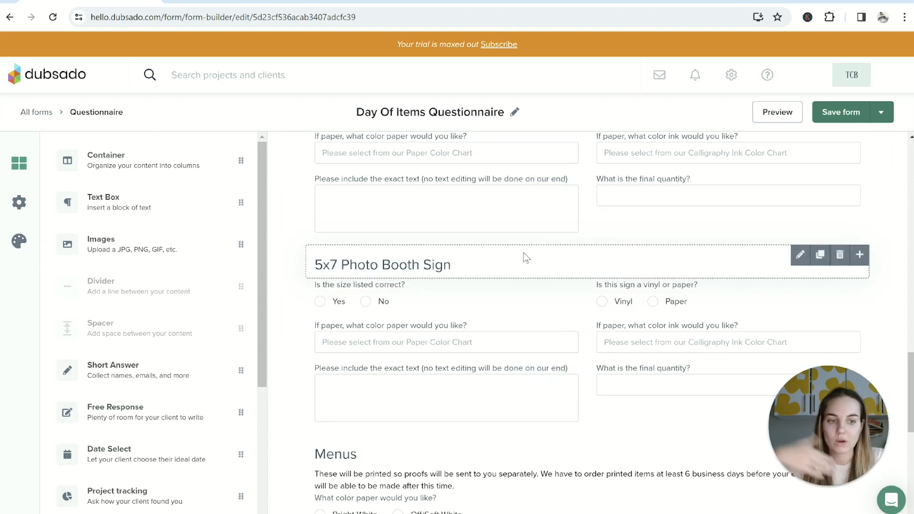
pyautogui.scroll(-5, 524, 257)
pyautogui.scroll(-4, 447, 241)
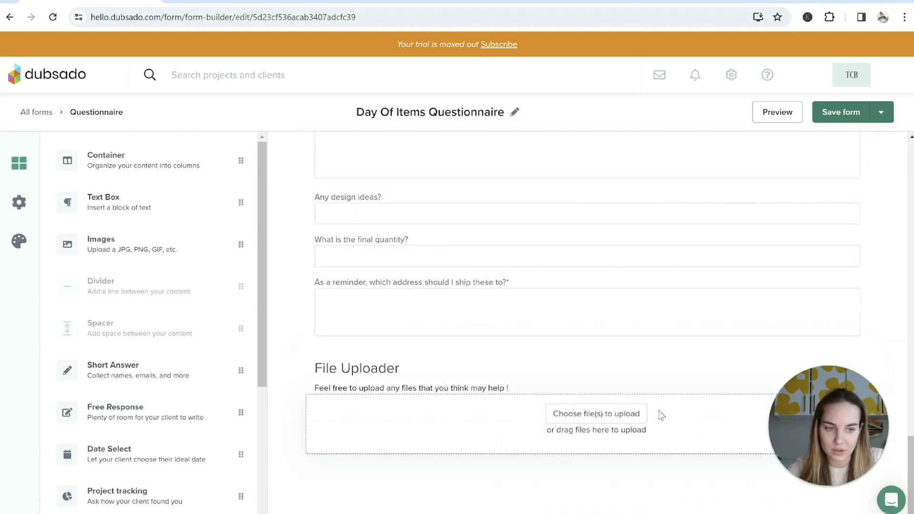
pyautogui.scroll(15, 662, 416)
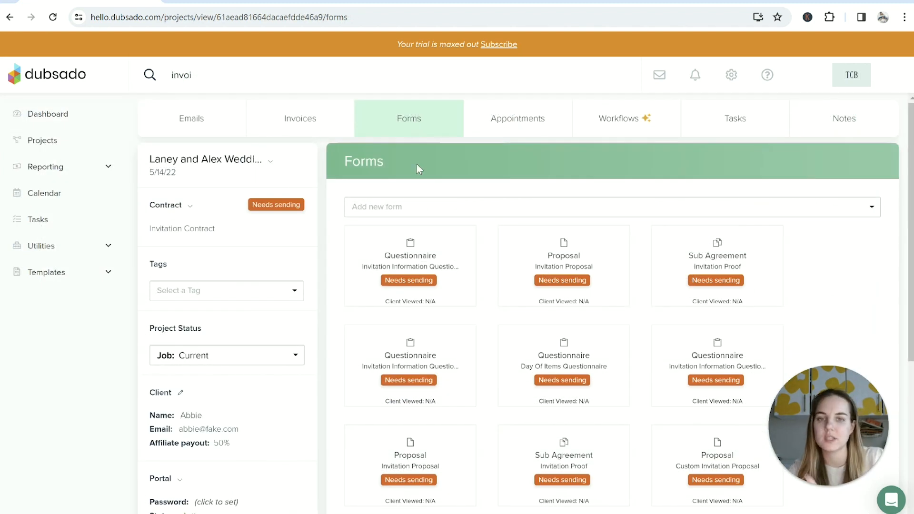
# Add the Day Of Items Questionnaire to the wedding project's forms and open that copy for editing.
pyautogui.click(417, 206)
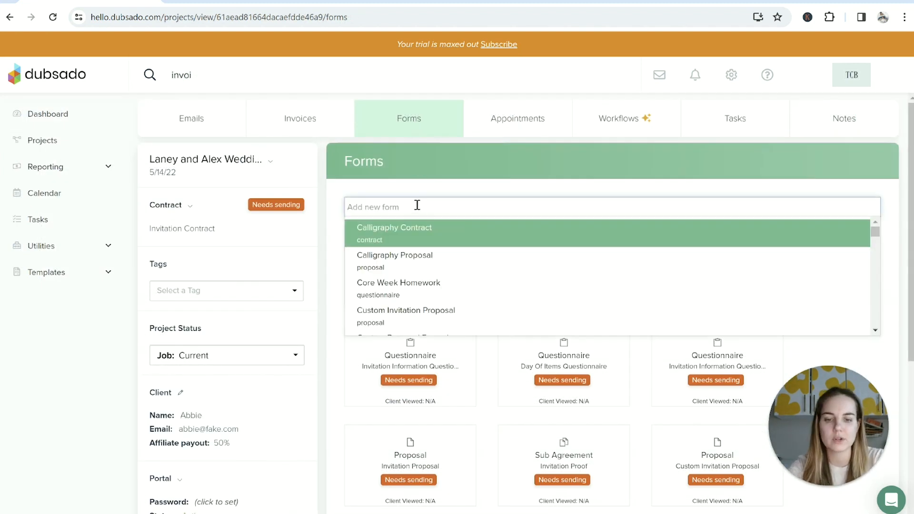
pyautogui.write('day')
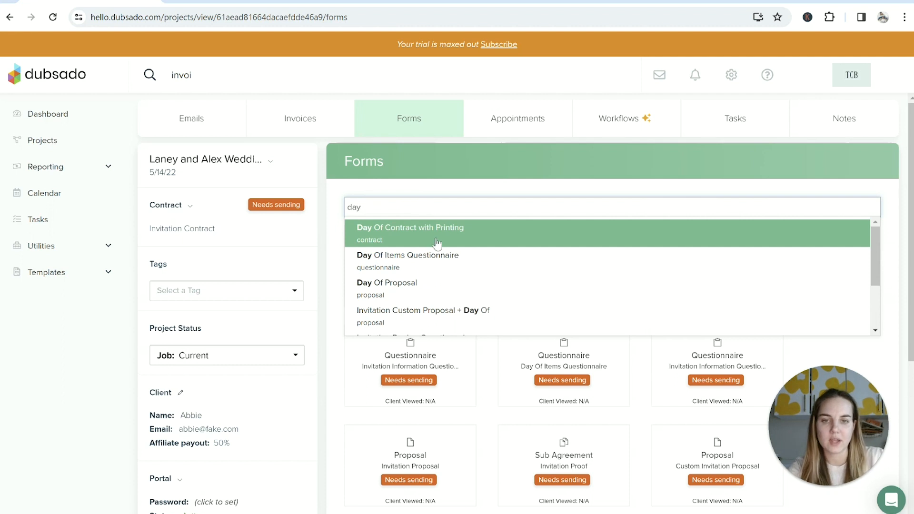
pyautogui.click(436, 264)
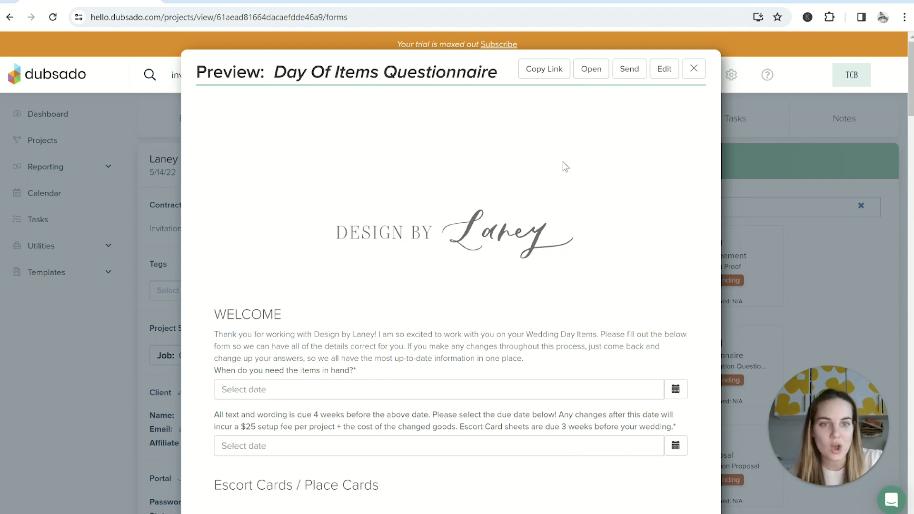
pyautogui.click(663, 70)
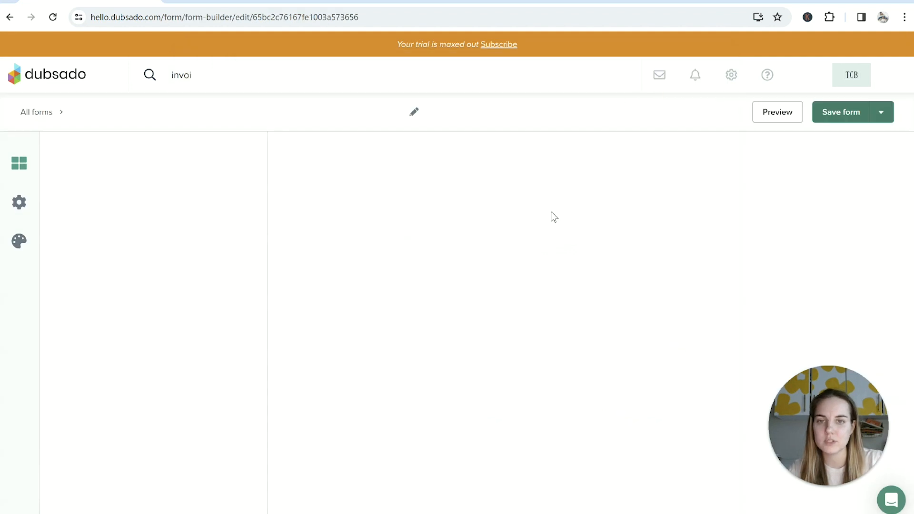
# Look over the question containers in the project's copy of the Day Of Items Questionnaire and save the form.
pyautogui.scroll(-15, 472, 332)
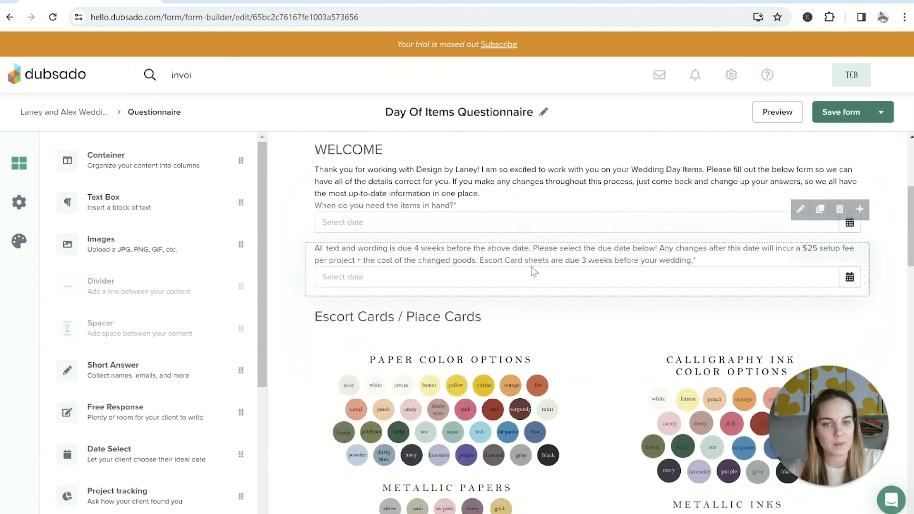
pyautogui.scroll(-2, 621, 300)
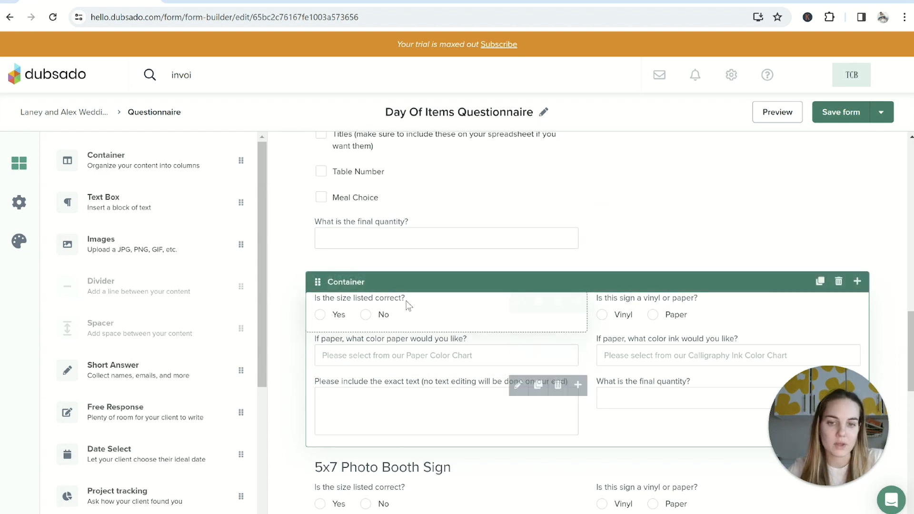
pyautogui.scroll(15, 594, 416)
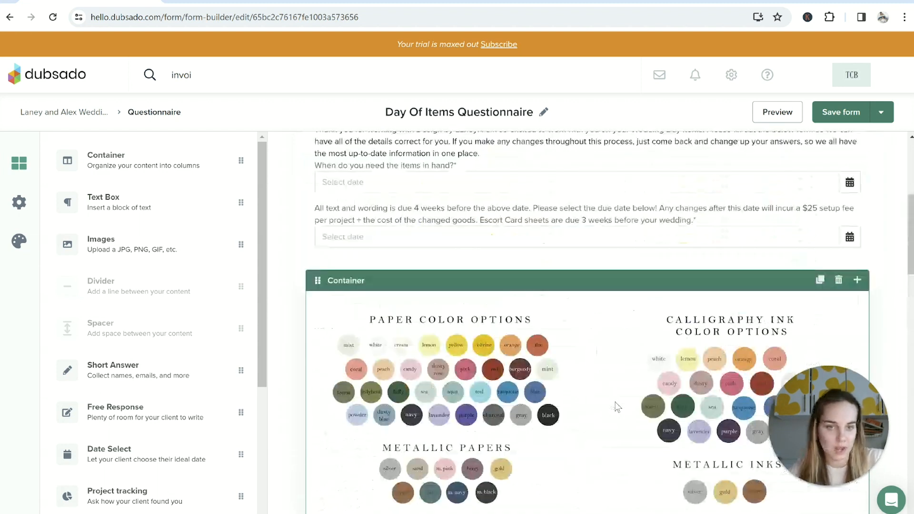
pyautogui.scroll(3, 755, 283)
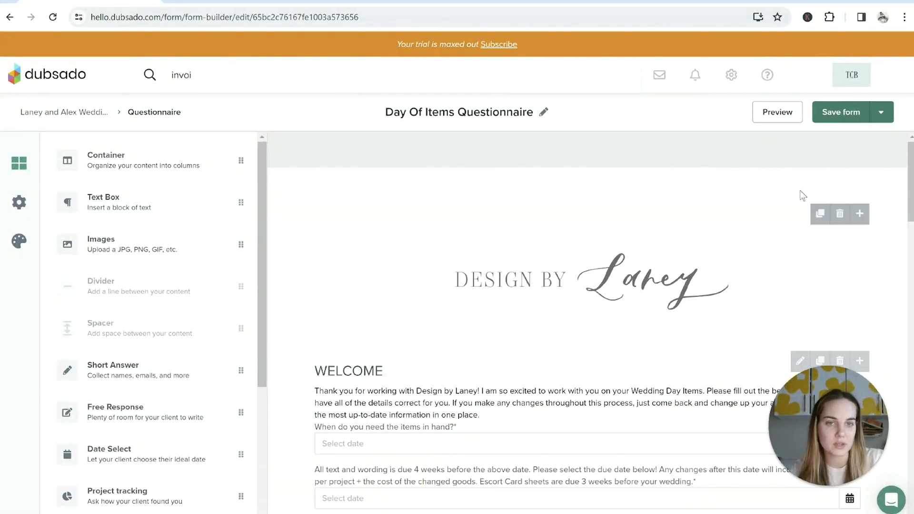
pyautogui.click(881, 113)
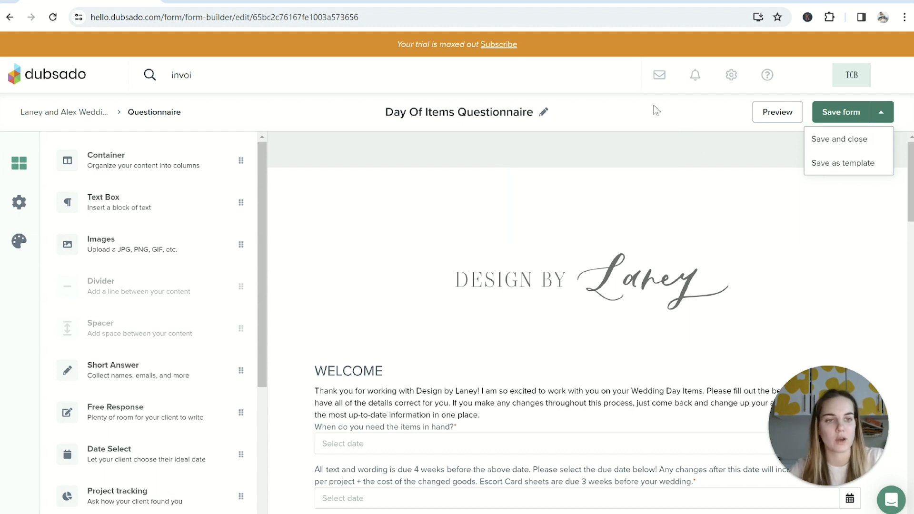
pyautogui.click(803, 118)
pyautogui.click(848, 113)
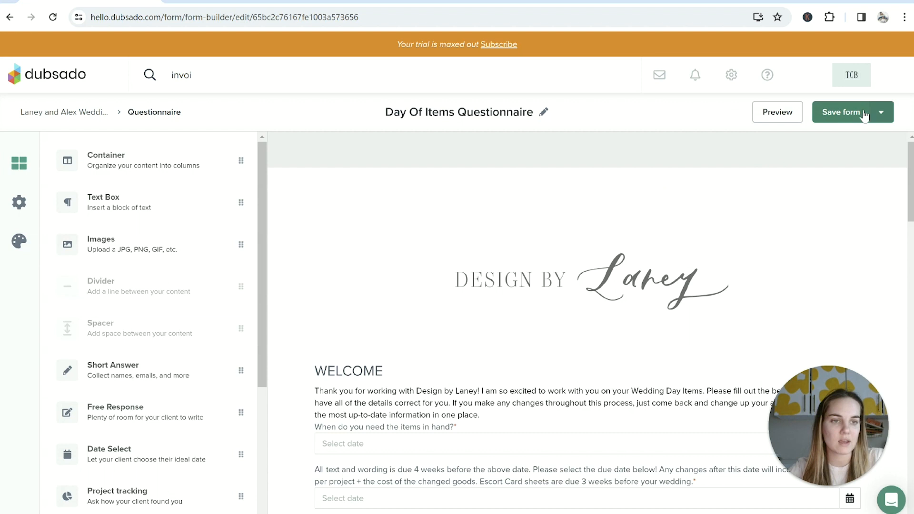
pyautogui.click(881, 113)
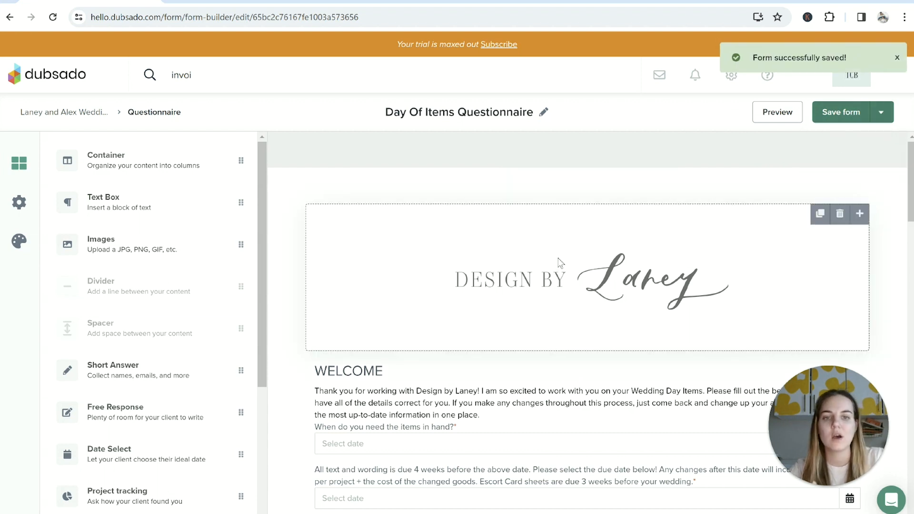
# Preview the newly added Day Of Items Questionnaire from the project's forms and examine its header, welcome text and date questions.
pyautogui.scroll(-6, 612, 271)
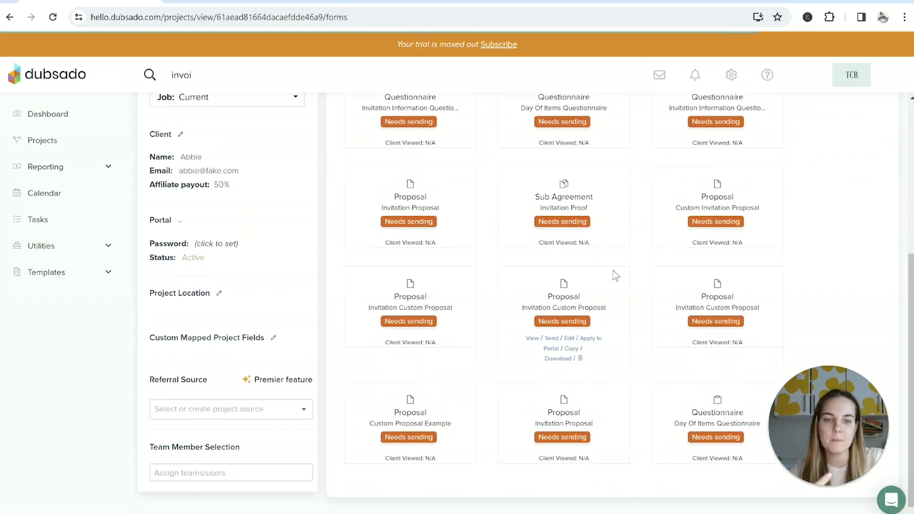
pyautogui.moveTo(686, 429)
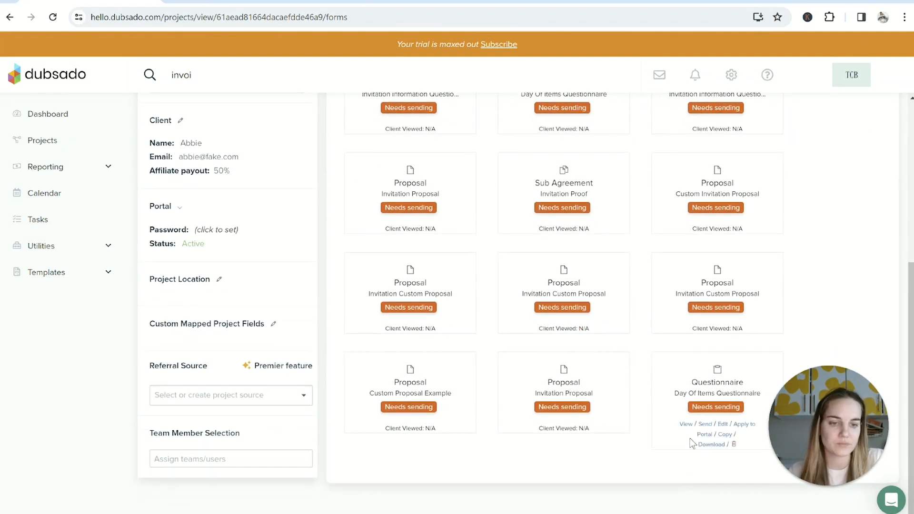
pyautogui.click(686, 430)
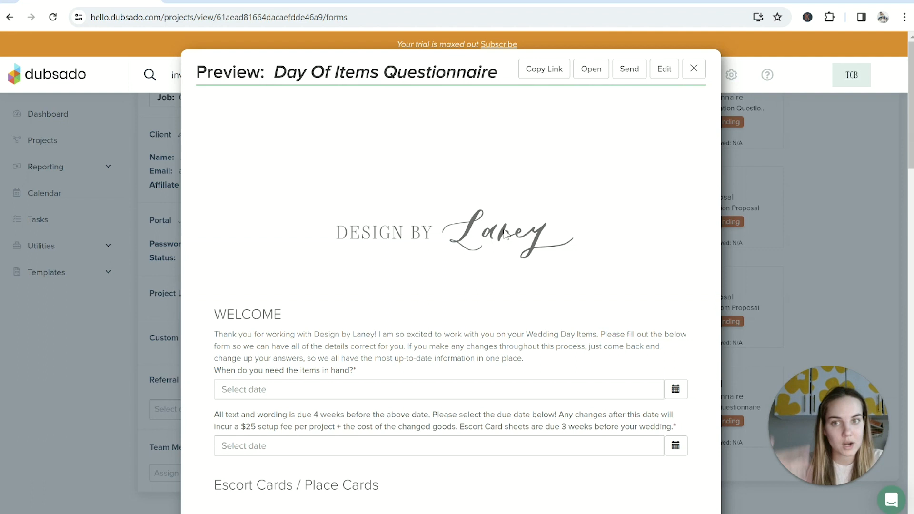
pyautogui.scroll(-2, 509, 230)
pyautogui.scroll(2, 545, 173)
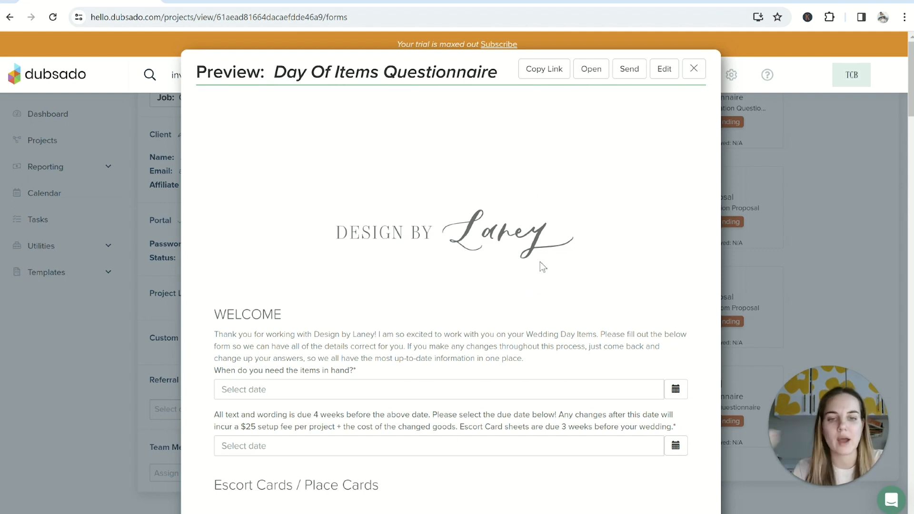
pyautogui.scroll(-3, 540, 262)
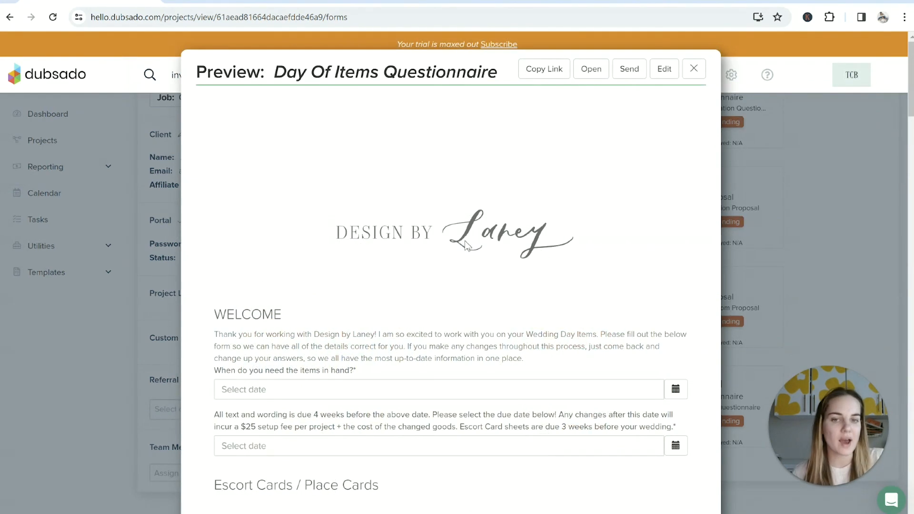
pyautogui.scroll(-6, 479, 238)
pyautogui.scroll(-6, 479, 238)
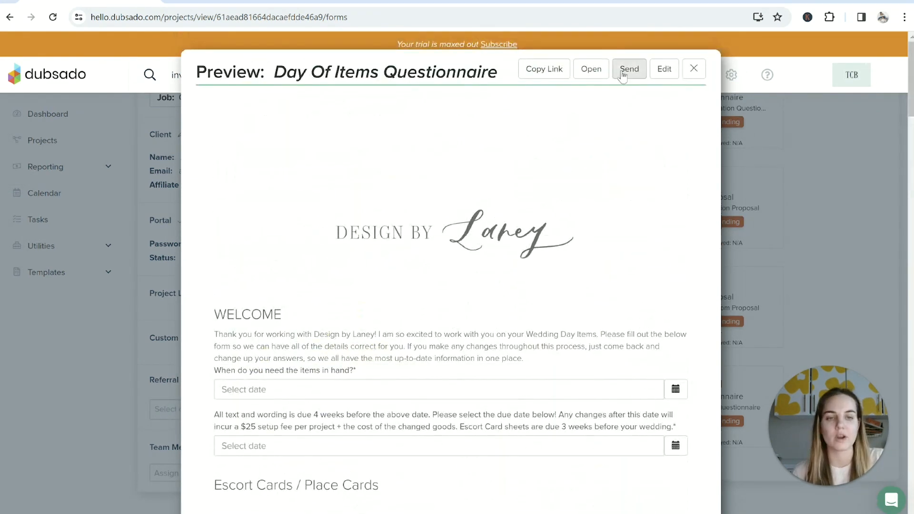
# Start an email sending the questionnaire, try inserting a Form Link smart field in its body, and discard the draft.
pyautogui.click(629, 69)
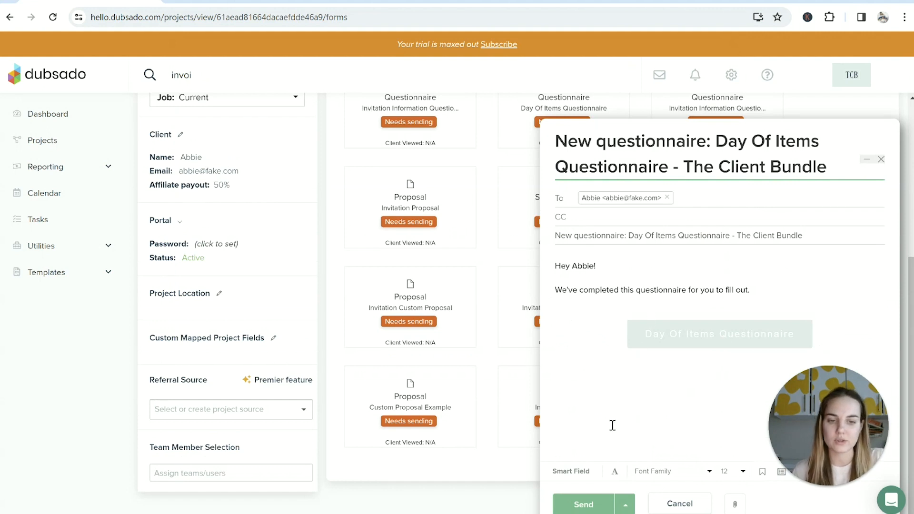
pyautogui.click(571, 471)
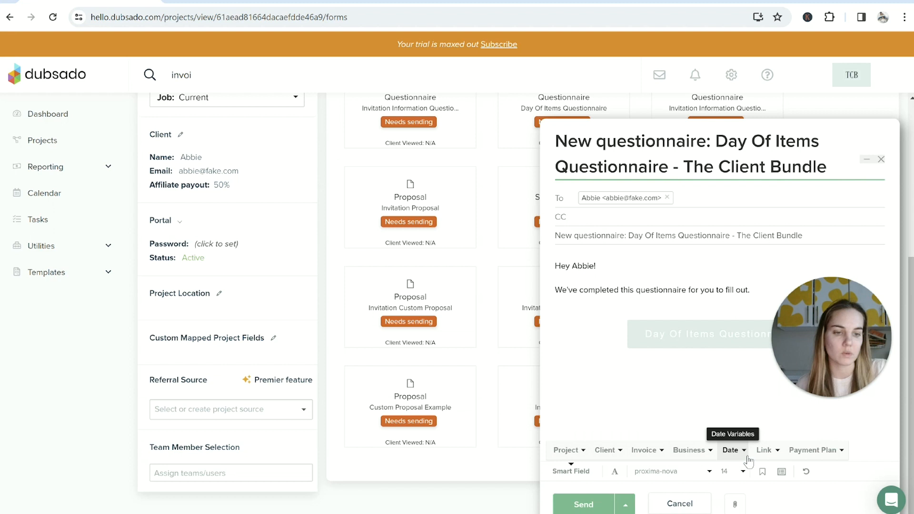
pyautogui.click(764, 451)
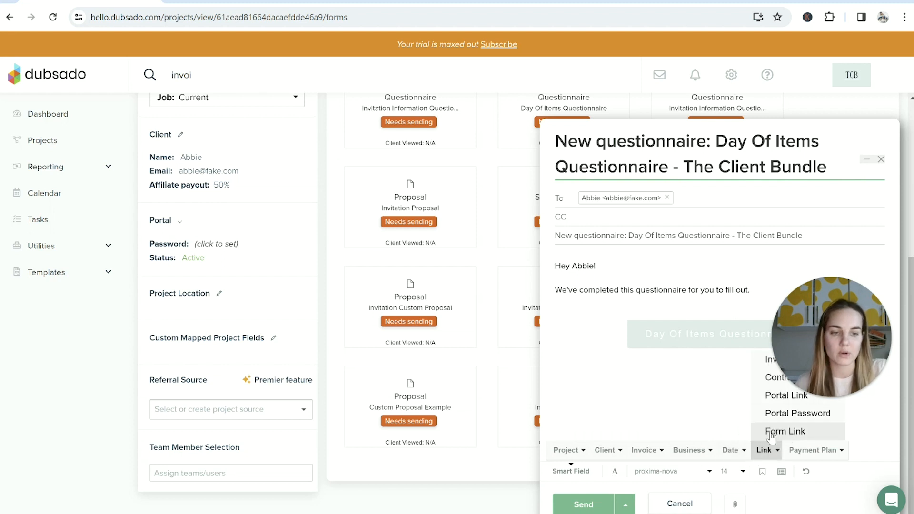
pyautogui.click(772, 431)
pyautogui.click(689, 361)
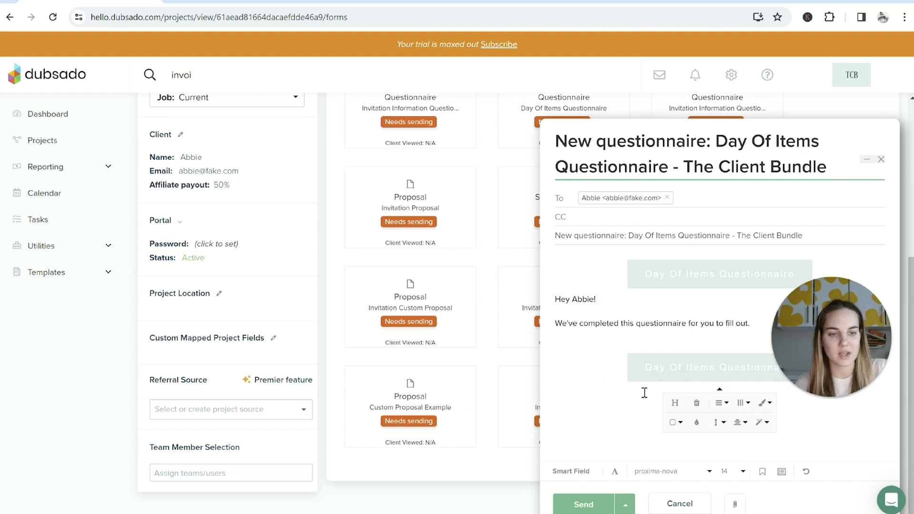
pyautogui.click(881, 159)
# View the send email of the newly added Day Of Items Questionnaire from its card and close it unsent.
pyautogui.moveTo(692, 417)
pyautogui.scroll(-1, 692, 418)
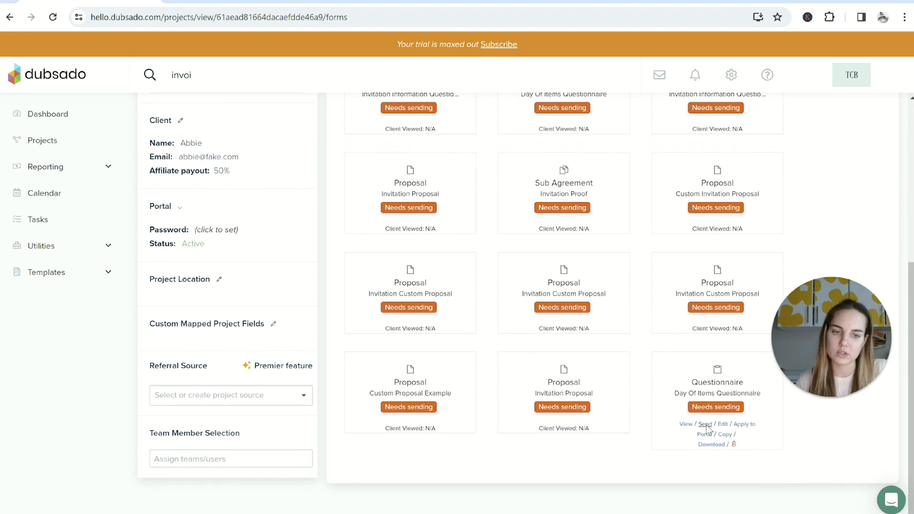
pyautogui.click(705, 424)
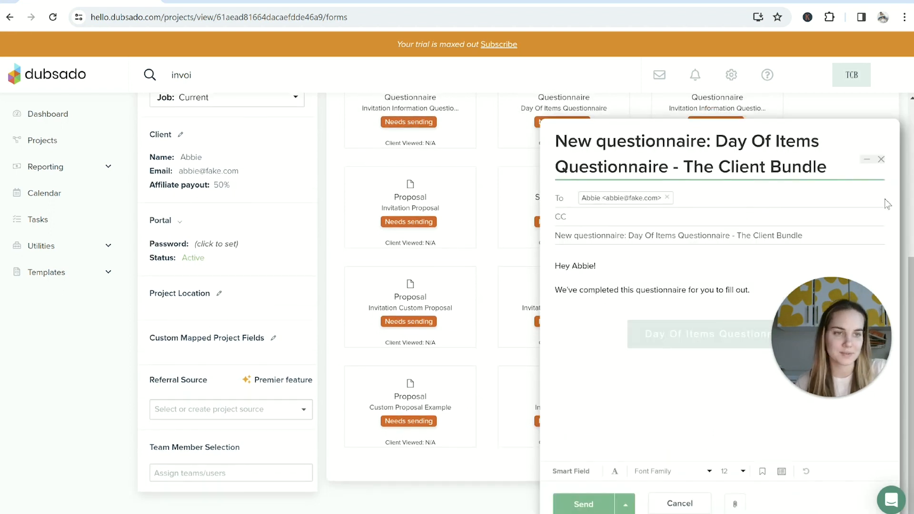
pyautogui.click(882, 159)
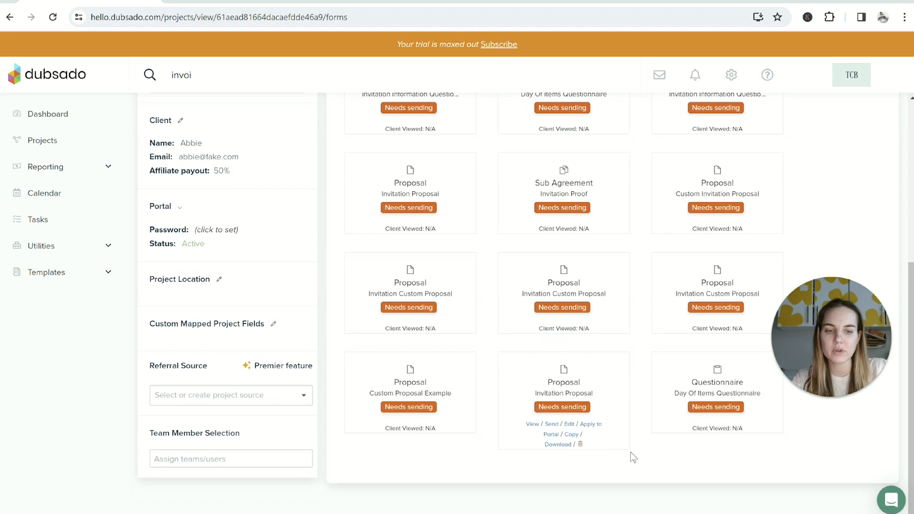
# Preview the project's Day Of Items Questionnaire again and look over the list of form templates.
pyautogui.click(688, 424)
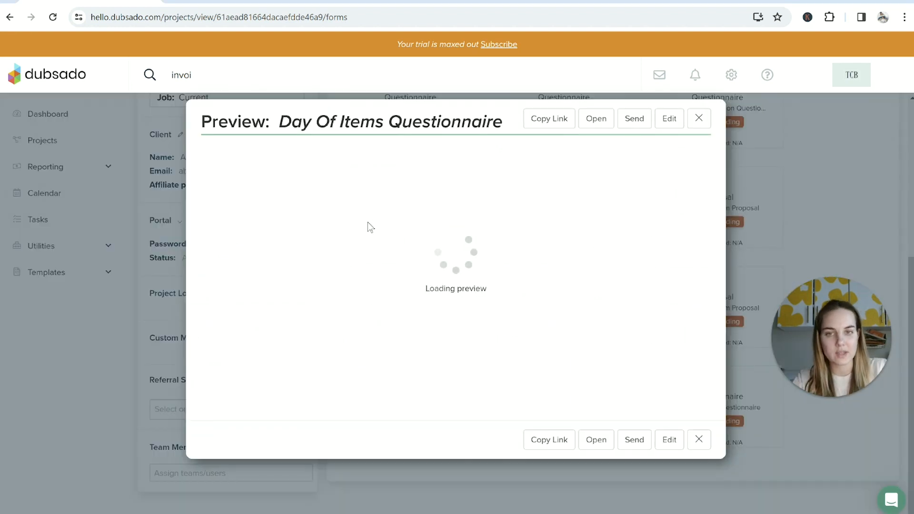
pyautogui.scroll(-4, 470, 263)
pyautogui.scroll(-9, 477, 218)
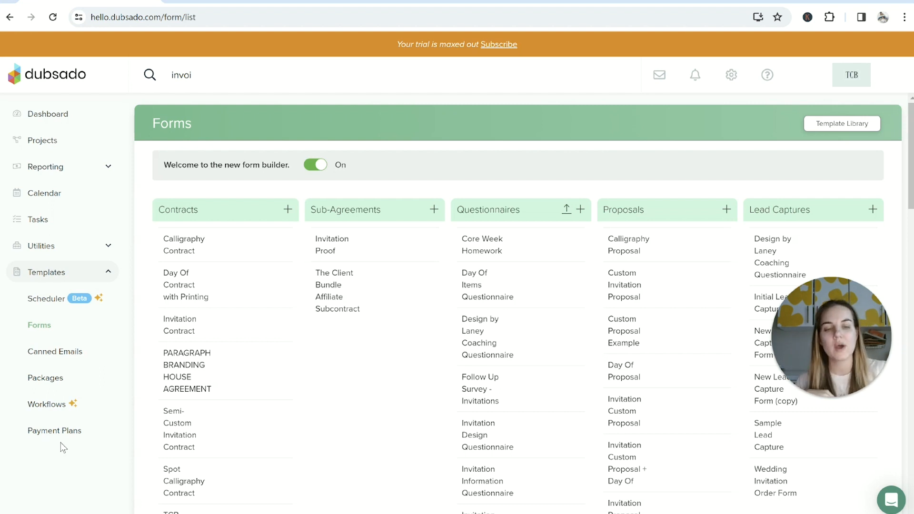
pyautogui.scroll(-1, 337, 352)
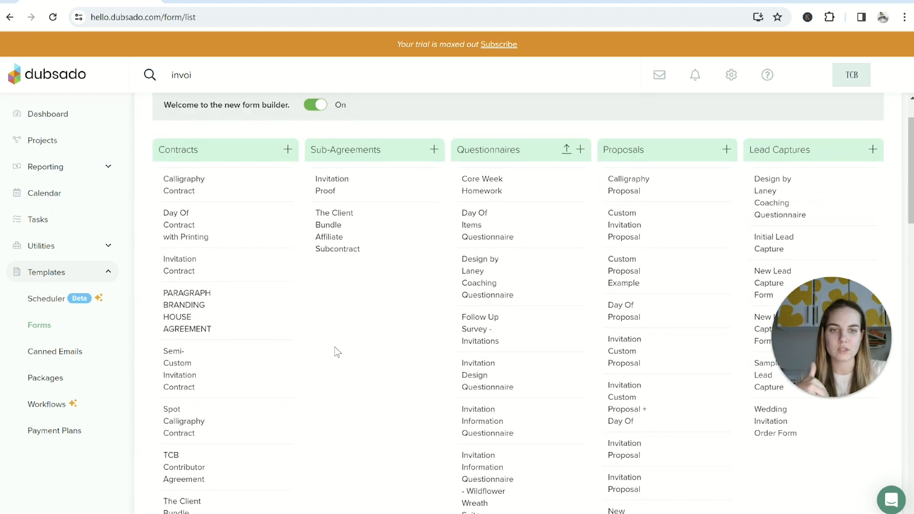
pyautogui.scroll(1, 337, 352)
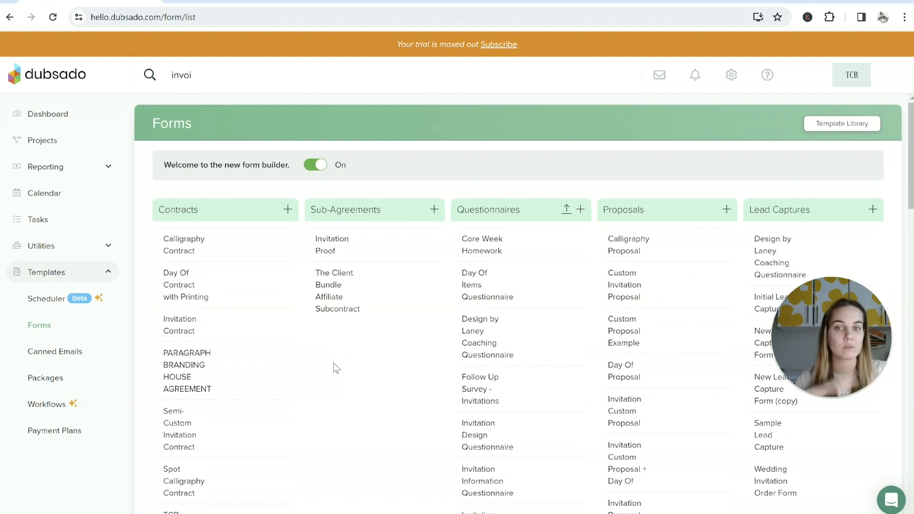